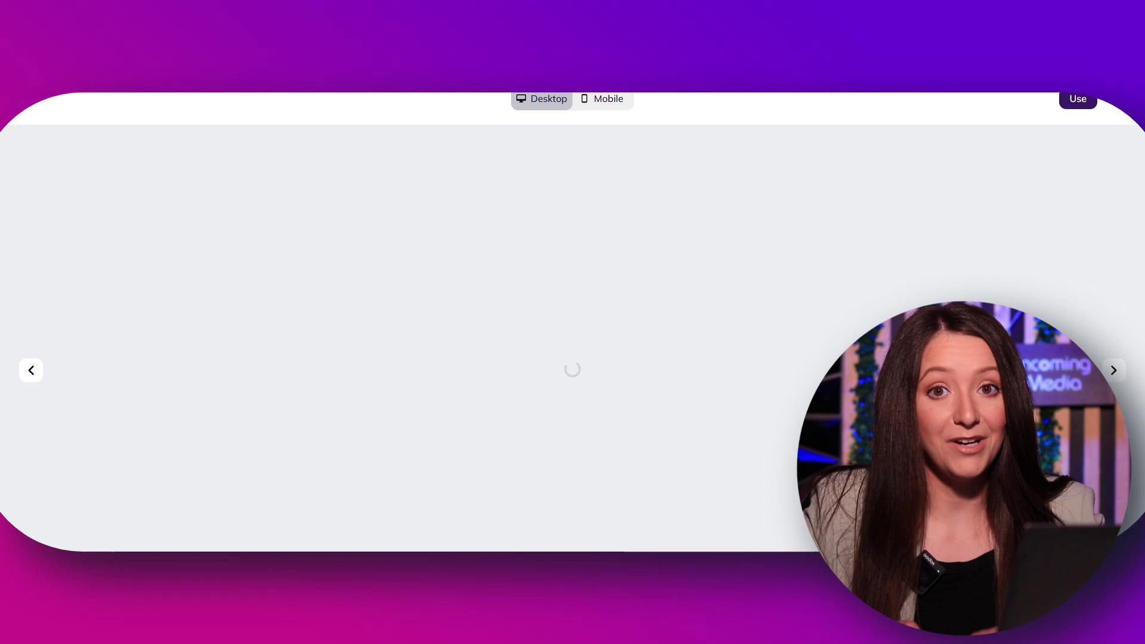
{"action": "scroll", "coordinate": [572, 349], "scroll_direction": "down", "scroll_amount": 2}
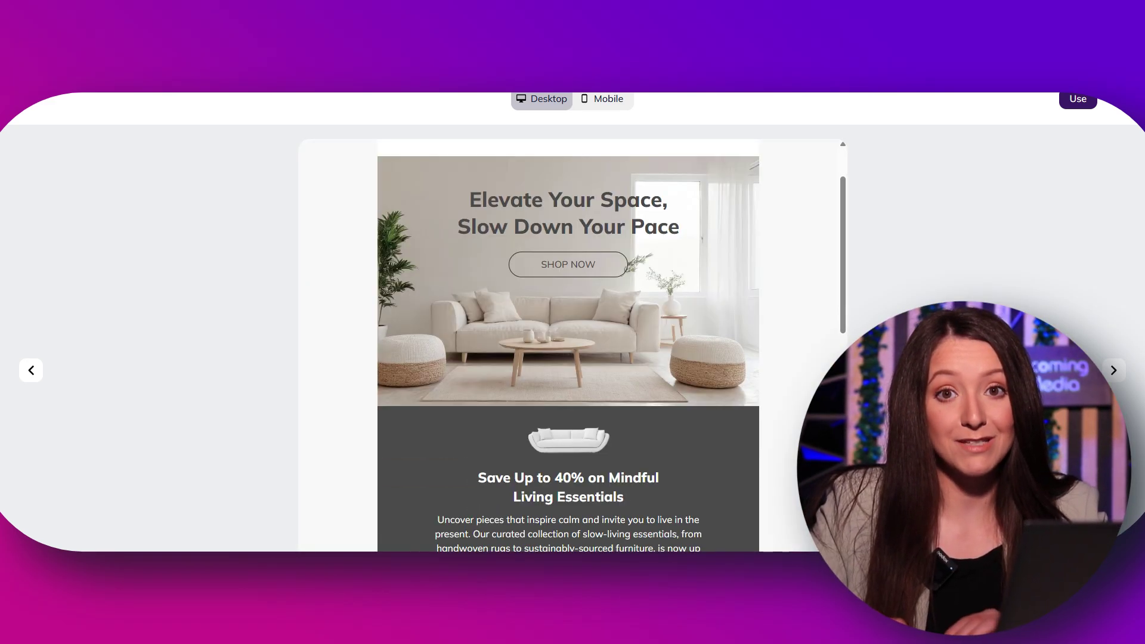
{"action": "scroll", "coordinate": [568, 349], "scroll_direction": "down", "scroll_amount": 2}
{"action": "scroll", "coordinate": [569, 349], "scroll_direction": "down", "scroll_amount": 2}
{"action": "scroll", "coordinate": [568, 350], "scroll_direction": "down", "scroll_amount": 2}
{"action": "scroll", "coordinate": [568, 349], "scroll_direction": "down", "scroll_amount": 2}
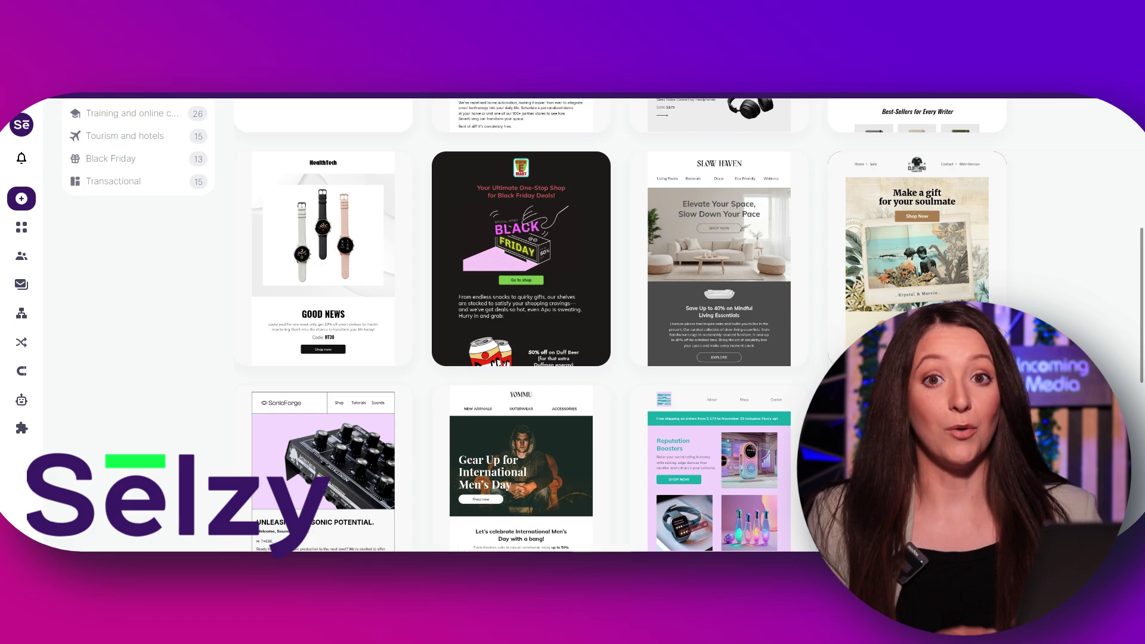
{"action": "scroll", "coordinate": [572, 358], "scroll_direction": "down", "scroll_amount": 3}
{"action": "scroll", "coordinate": [573, 359], "scroll_direction": "down", "scroll_amount": 2}
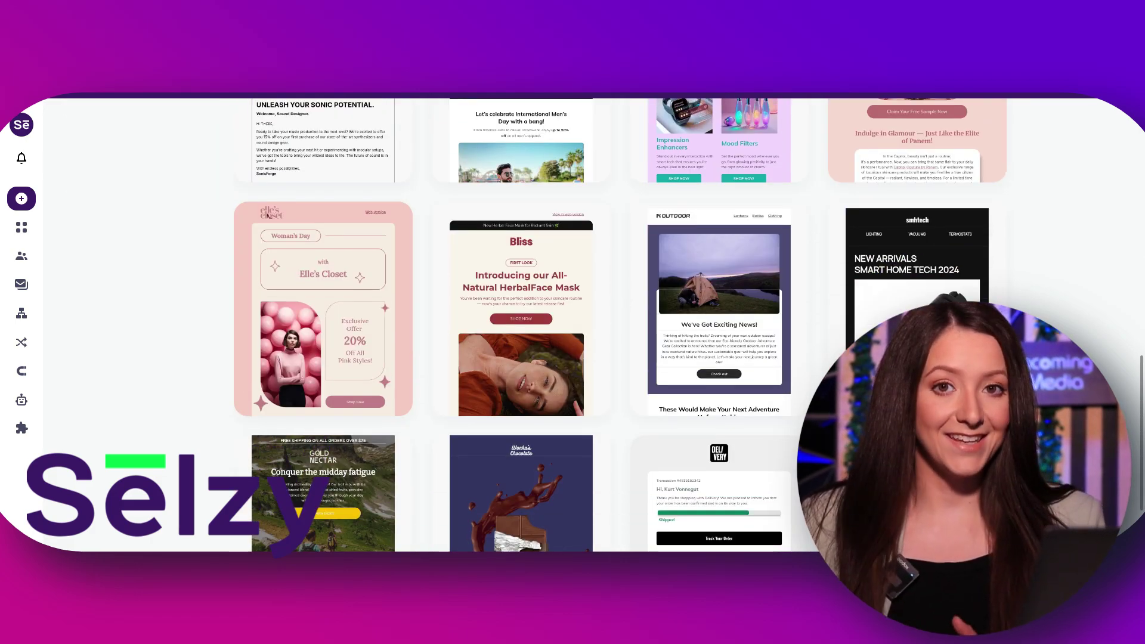
{"action": "scroll", "coordinate": [573, 358], "scroll_direction": "down", "scroll_amount": 2}
{"action": "scroll", "coordinate": [573, 358], "scroll_direction": "down", "scroll_amount": 2}
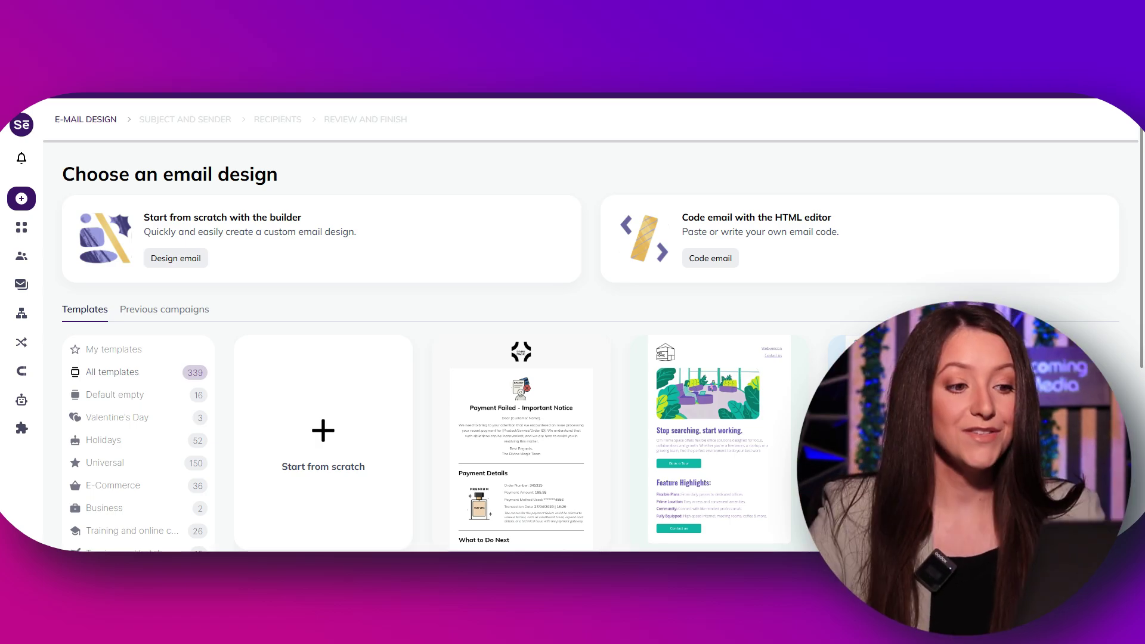
{"action": "scroll", "coordinate": [591, 358], "scroll_direction": "down", "scroll_amount": 2}
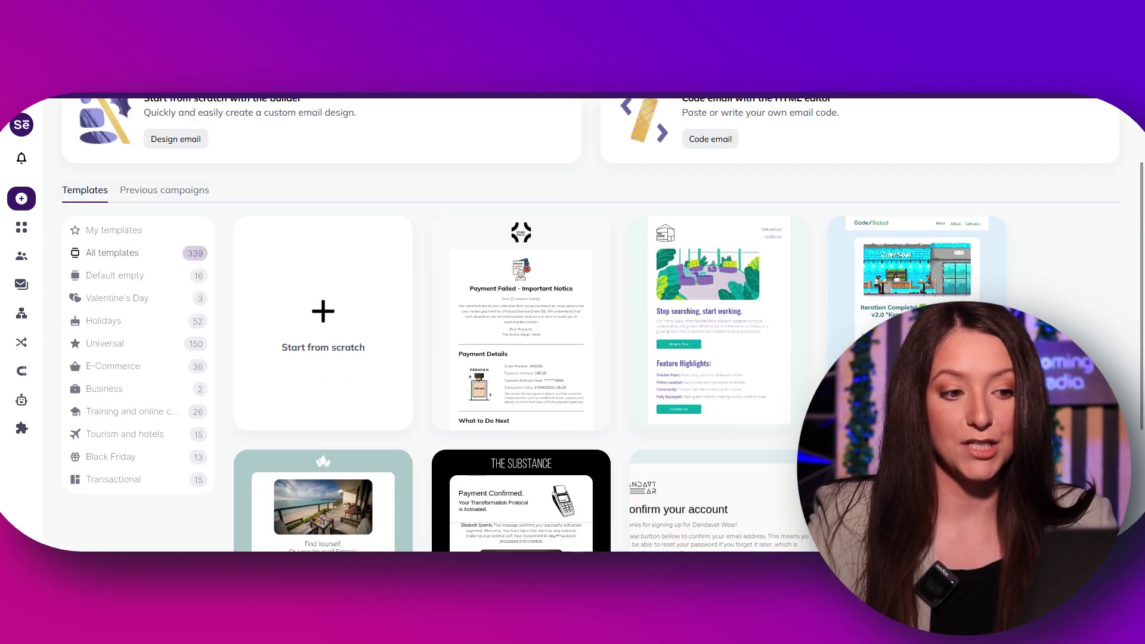
{"action": "scroll", "coordinate": [590, 358], "scroll_direction": "down", "scroll_amount": 3}
{"action": "scroll", "coordinate": [590, 358], "scroll_direction": "down", "scroll_amount": 3}
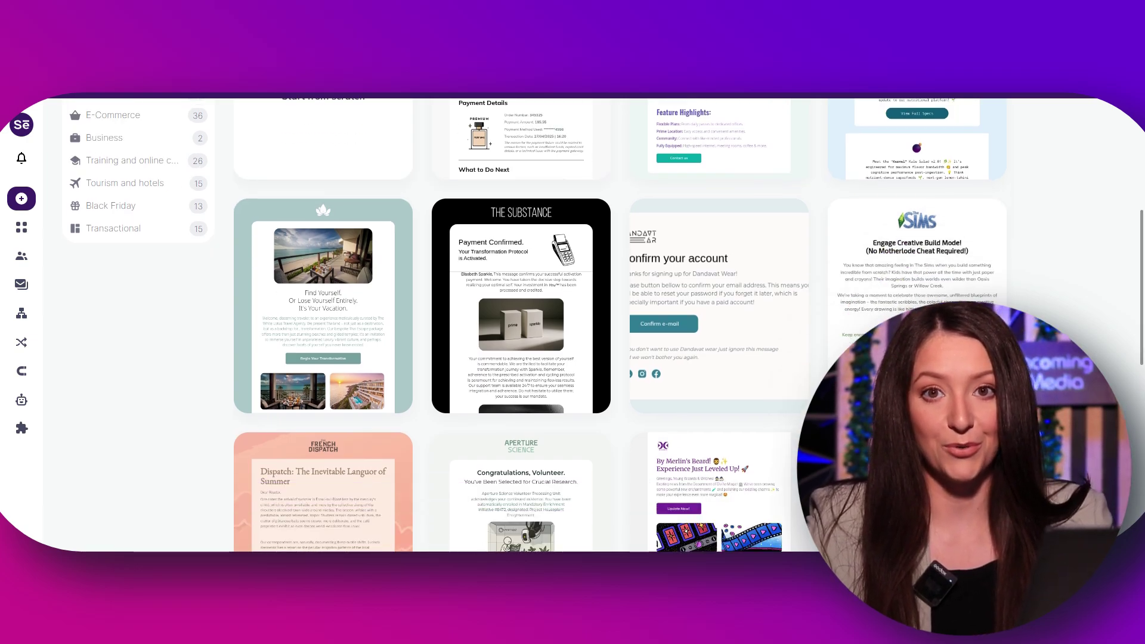
{"action": "scroll", "coordinate": [591, 357], "scroll_direction": "down", "scroll_amount": 3}
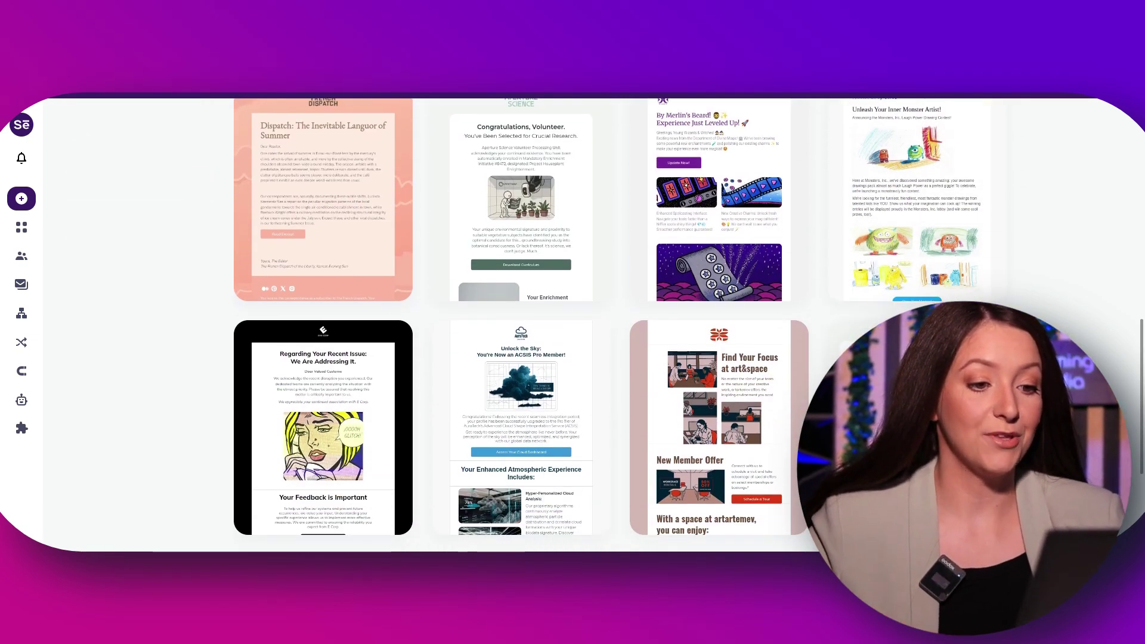
{"action": "scroll", "coordinate": [591, 358], "scroll_direction": "down", "scroll_amount": 3}
{"action": "scroll", "coordinate": [591, 357], "scroll_direction": "down", "scroll_amount": 2}
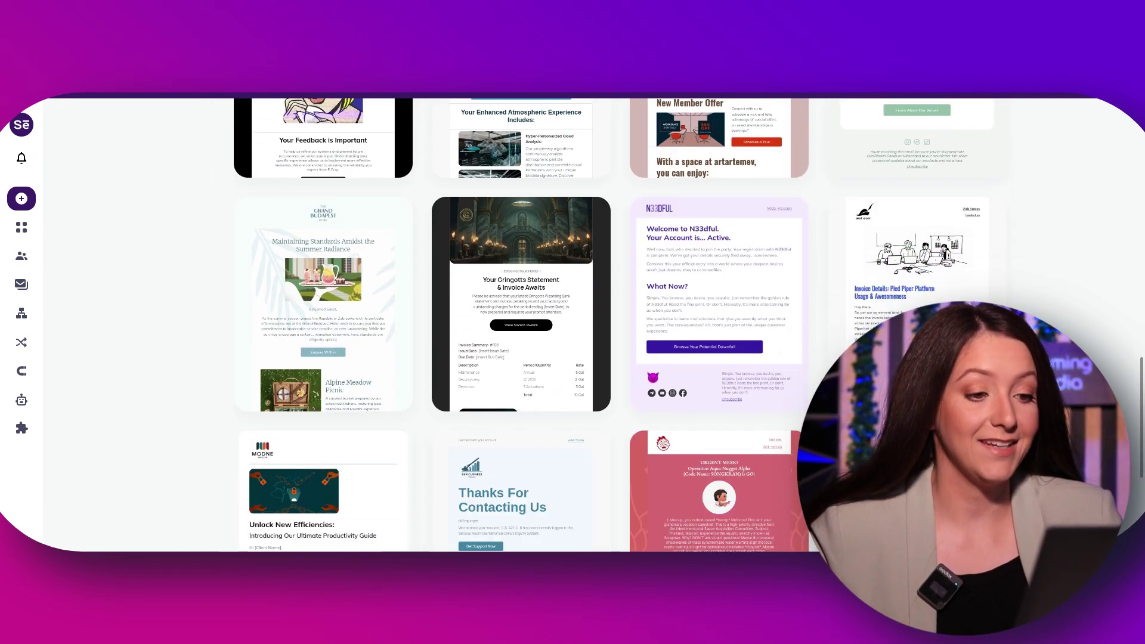
{"action": "scroll", "coordinate": [590, 359], "scroll_direction": "down", "scroll_amount": 3}
{"action": "scroll", "coordinate": [590, 358], "scroll_direction": "down", "scroll_amount": 2}
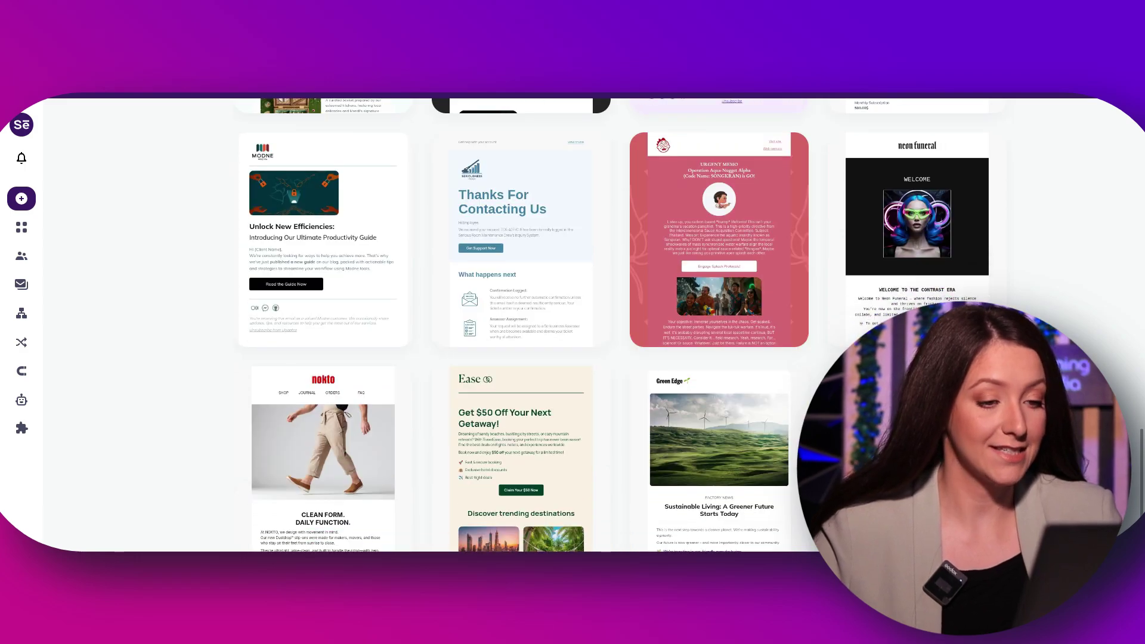
{"action": "scroll", "coordinate": [590, 357], "scroll_direction": "down", "scroll_amount": 2}
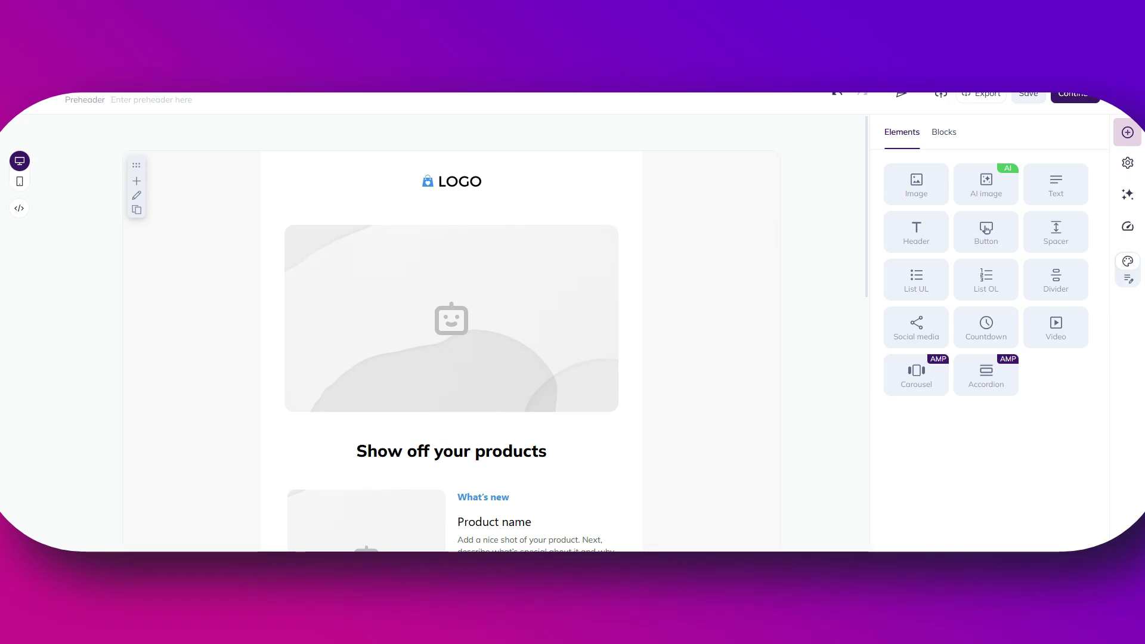
{"action": "scroll", "coordinate": [452, 331], "scroll_direction": "down", "scroll_amount": 2}
{"action": "scroll", "coordinate": [452, 331], "scroll_direction": "down", "scroll_amount": 3}
{"action": "scroll", "coordinate": [452, 331], "scroll_direction": "down", "scroll_amount": 3}
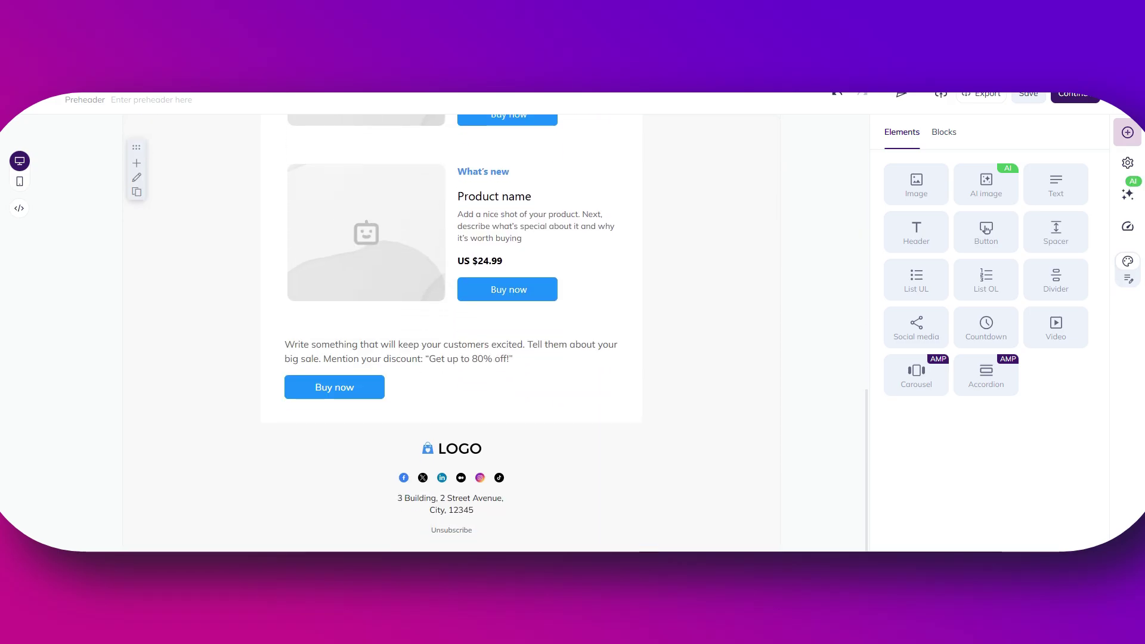
- Select the hero banner image for replacement, dismissing the upload dialog without changes
{"action": "left_click", "coordinate": [452, 447]}
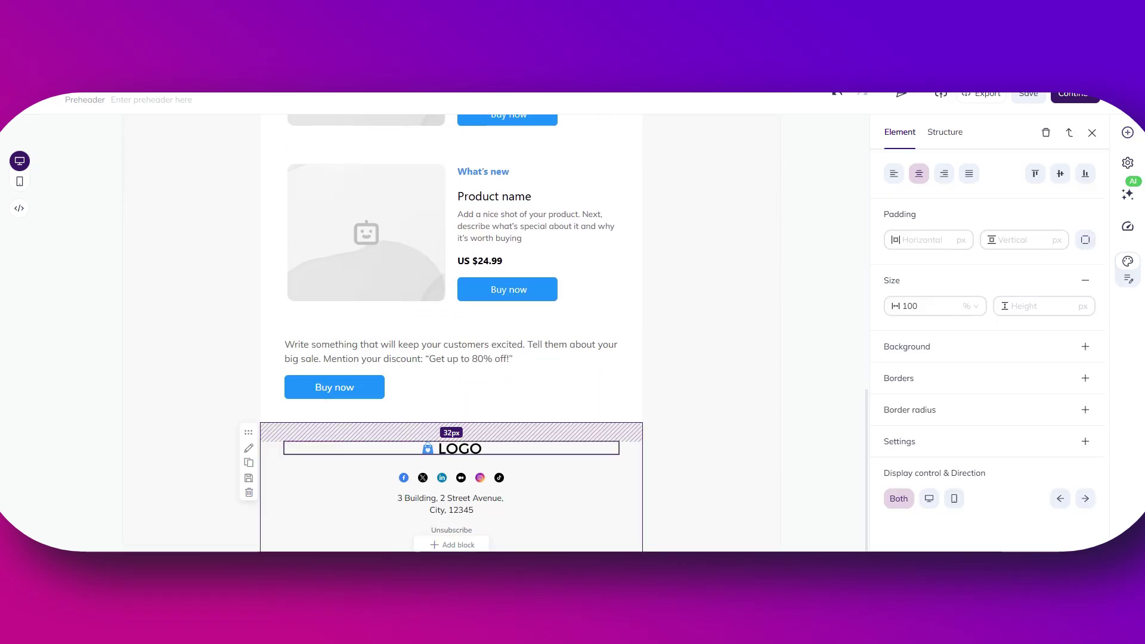
{"action": "scroll", "coordinate": [452, 348], "scroll_direction": "up", "scroll_amount": 3}
{"action": "scroll", "coordinate": [451, 349], "scroll_direction": "up", "scroll_amount": 3}
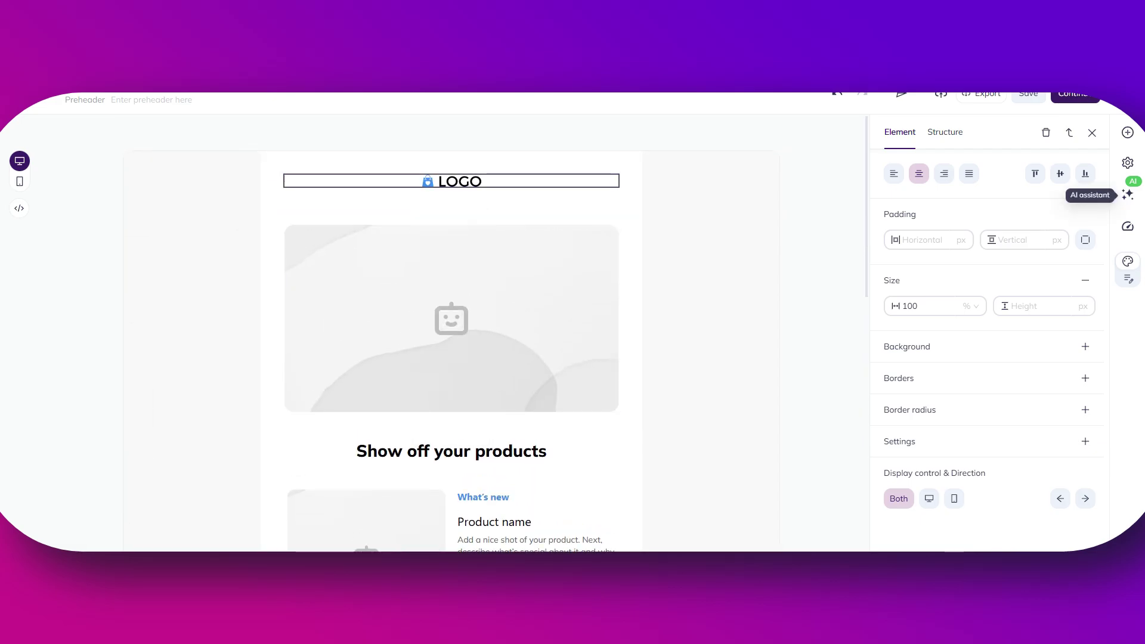
{"action": "left_click", "coordinate": [451, 319]}
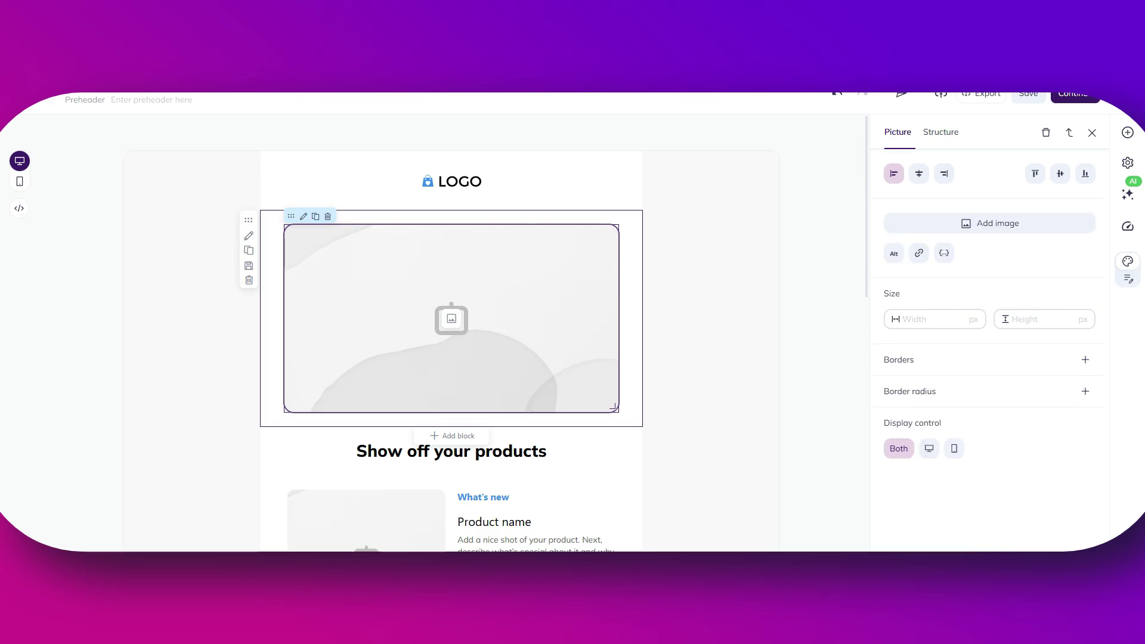
{"action": "left_click", "coordinate": [449, 316]}
{"action": "key", "text": "Escape"}
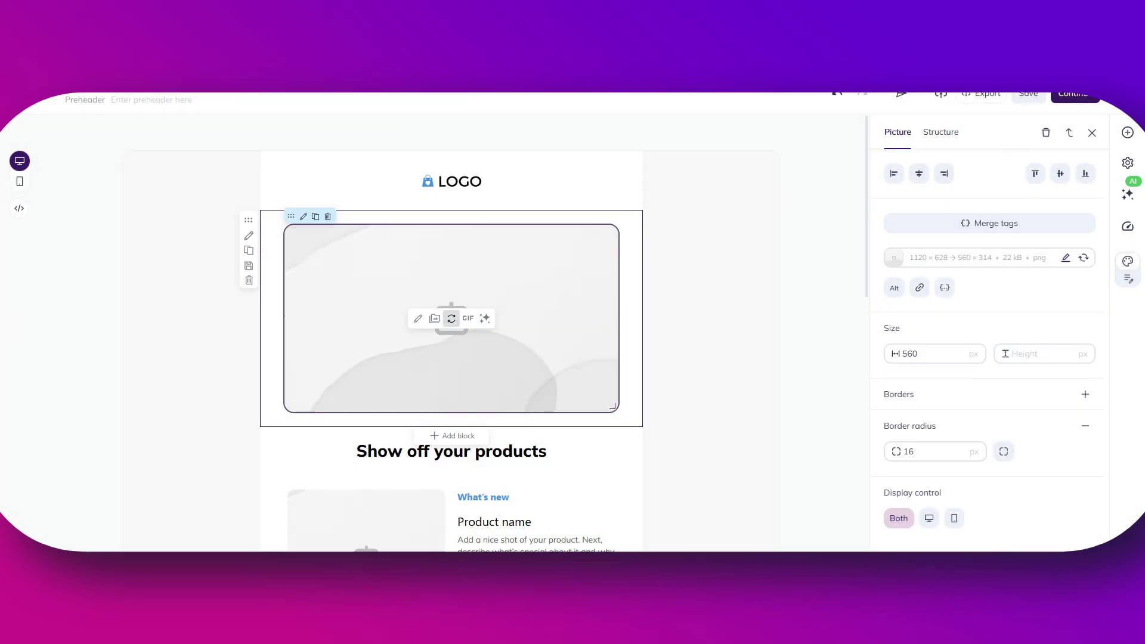
- From the stock library, search 'dog' and use the pink-background Jack Russell photo as the hero
{"action": "left_click", "coordinate": [435, 319]}
{"action": "type", "text": "dog"}
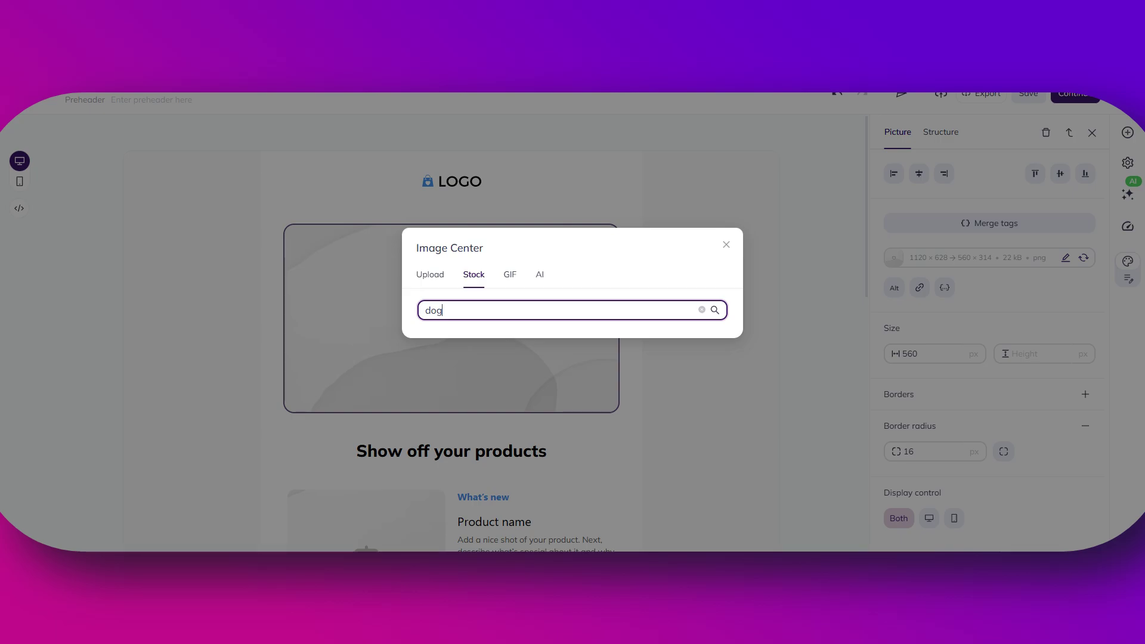
{"action": "key", "text": "Return"}
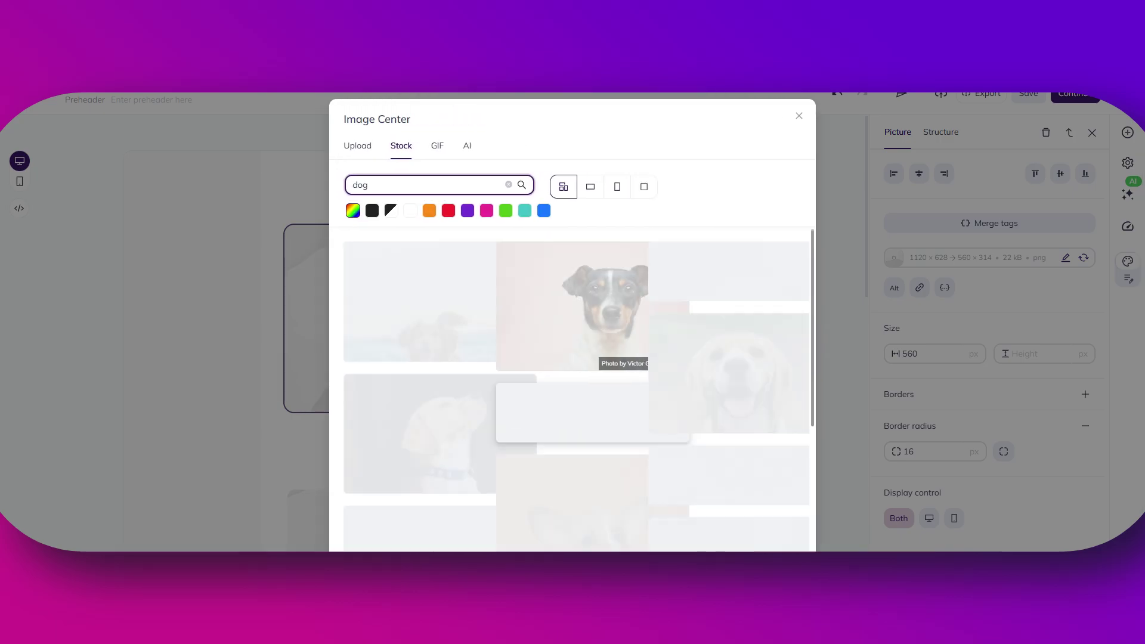
{"action": "left_click", "coordinate": [573, 287]}
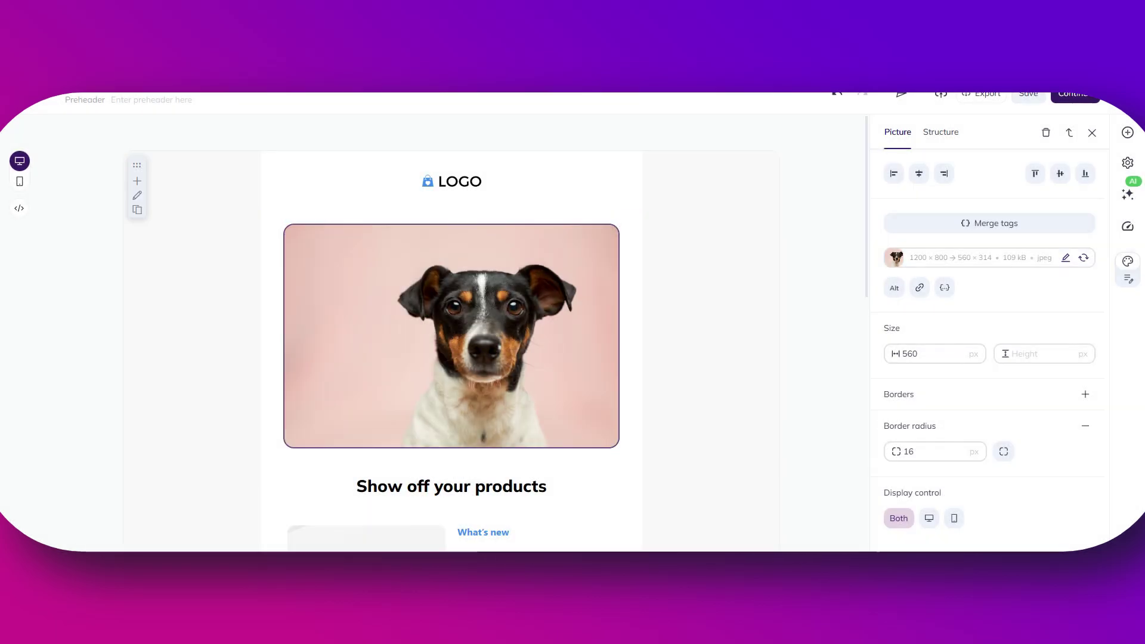
{"action": "scroll", "coordinate": [450, 334], "scroll_direction": "down", "scroll_amount": 3}
- For the first product card's image, start an AI generation of a dog food bowl in the image library
{"action": "left_click", "coordinate": [367, 385]}
{"action": "left_click", "coordinate": [366, 352]}
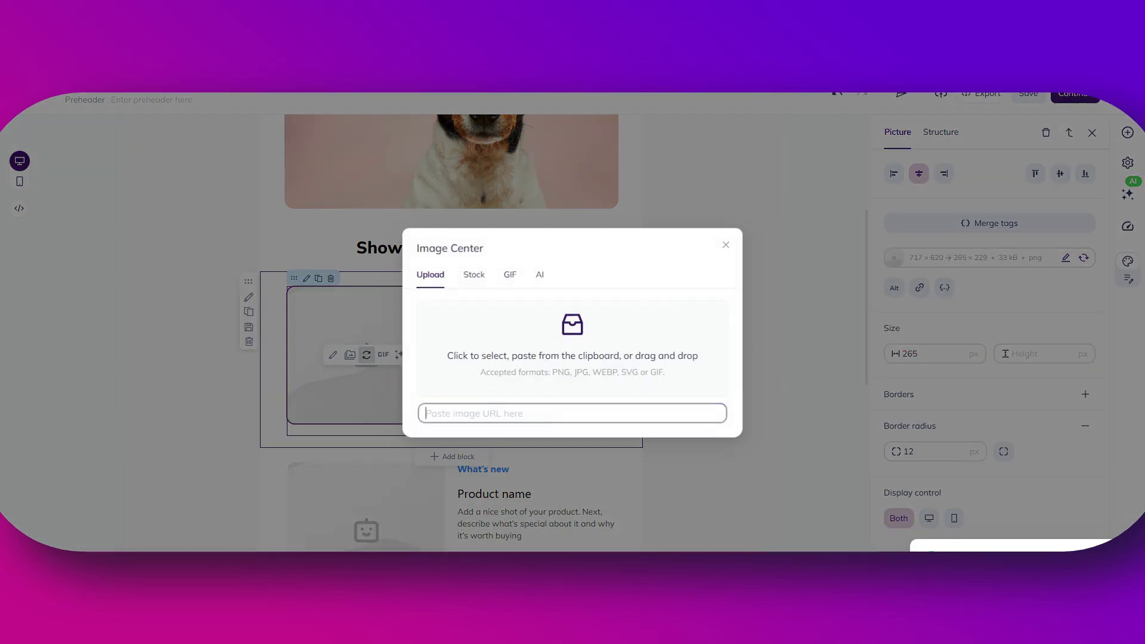
{"action": "key", "text": "Escape"}
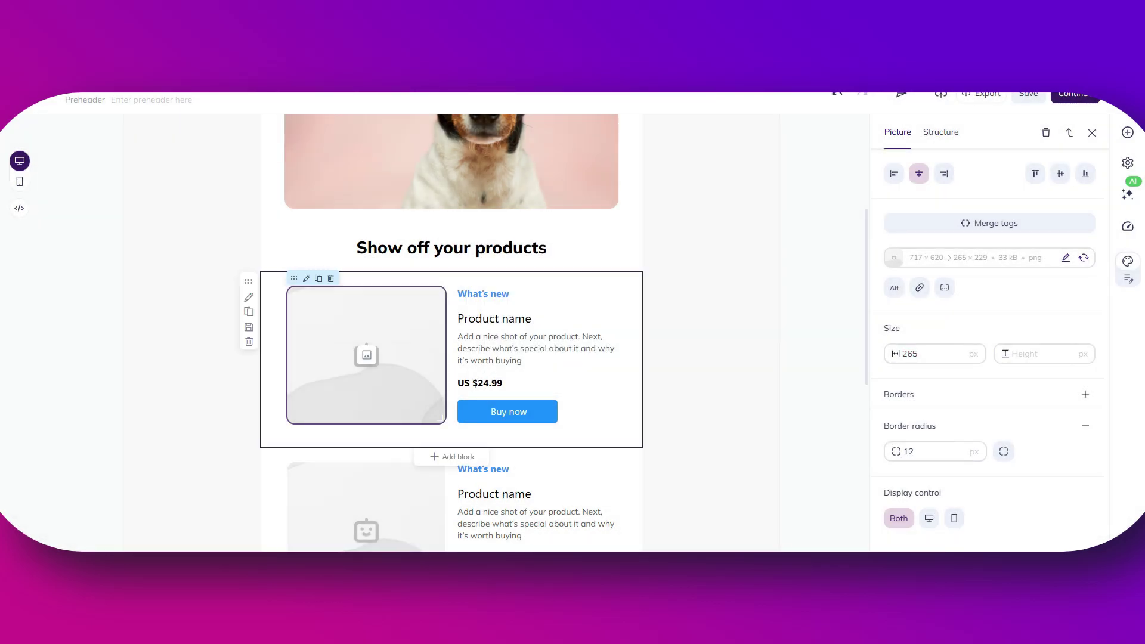
{"action": "left_click", "coordinate": [367, 355]}
{"action": "type", "text": "dog food bow"}
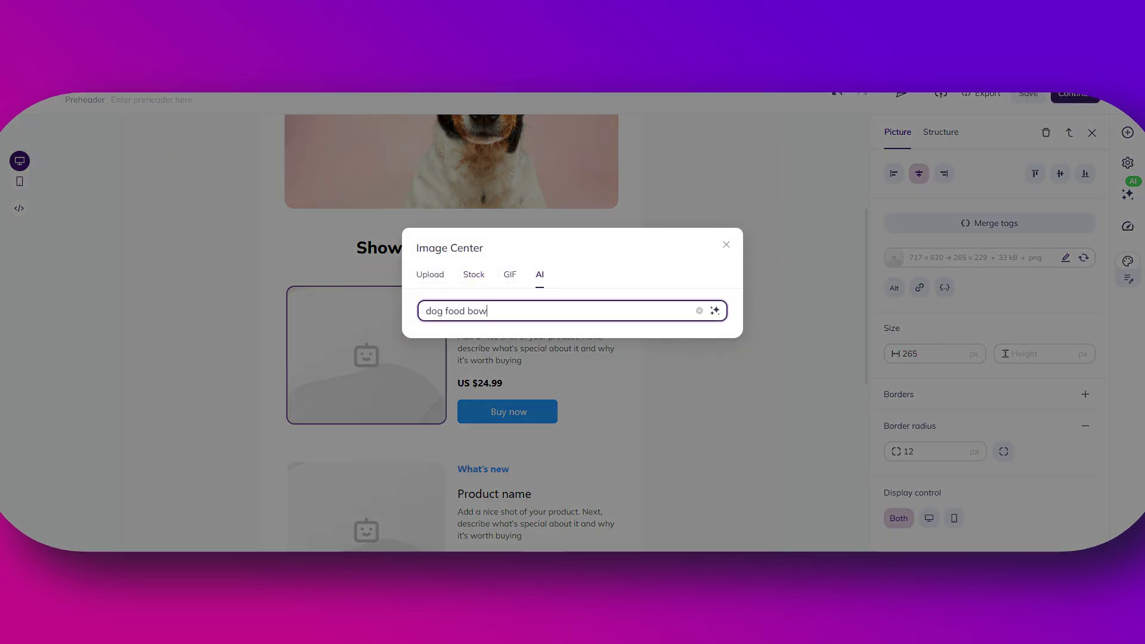
{"action": "type", "text": "l"}
{"action": "key", "text": "Return"}
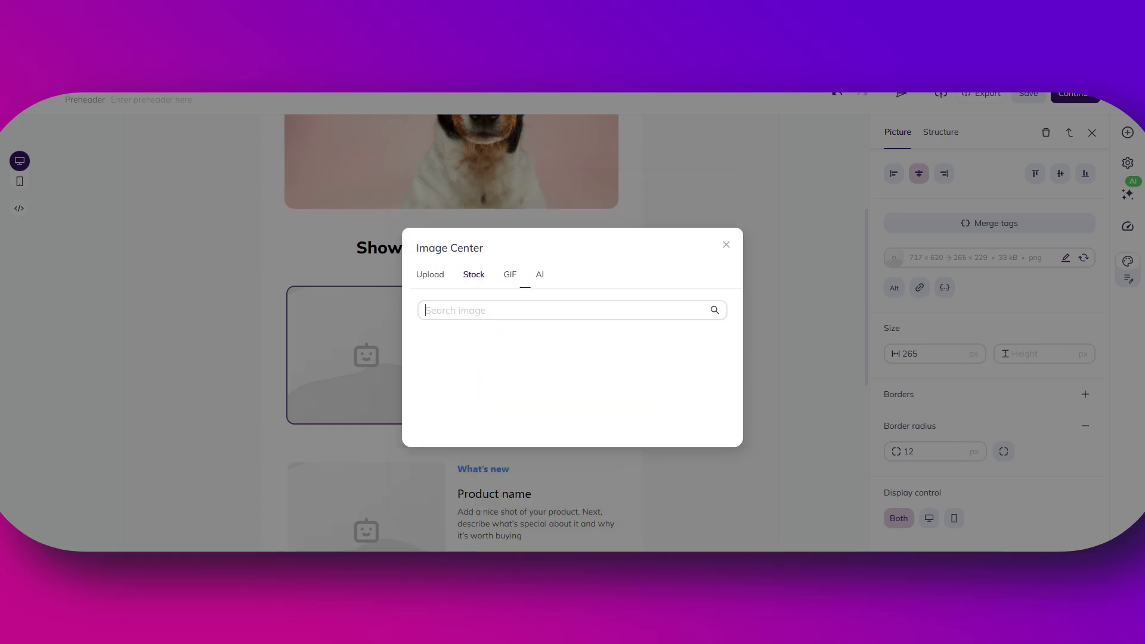
{"action": "type", "text": "dogdog"}
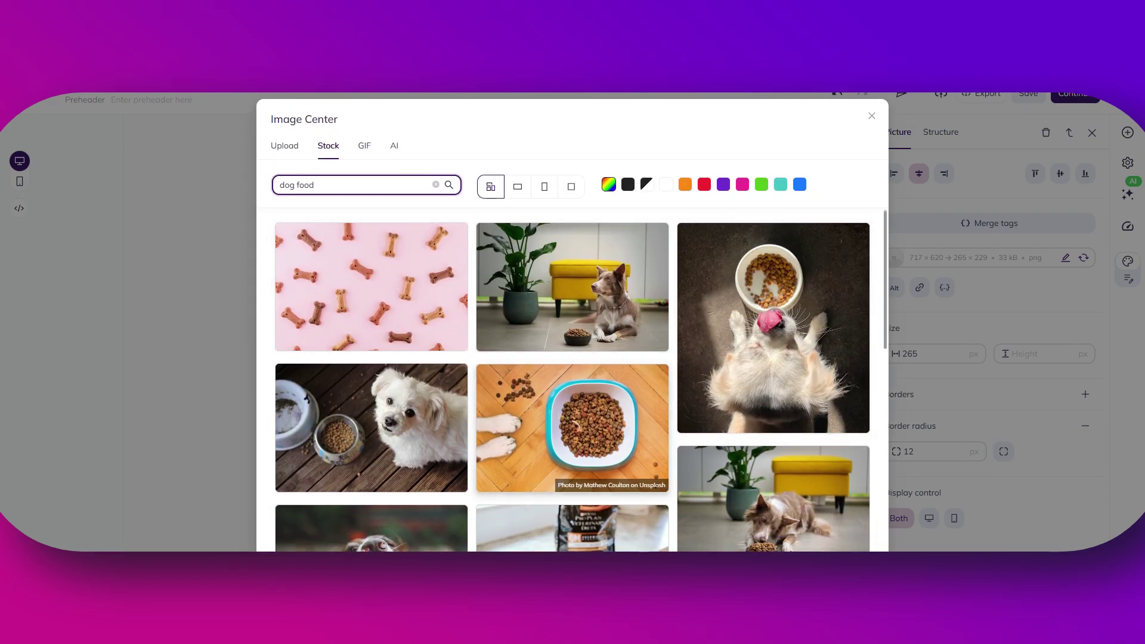
- Give the first product card a stock dog food photo, then select the second product's placeholder for replacement
{"action": "left_click", "coordinate": [572, 428]}
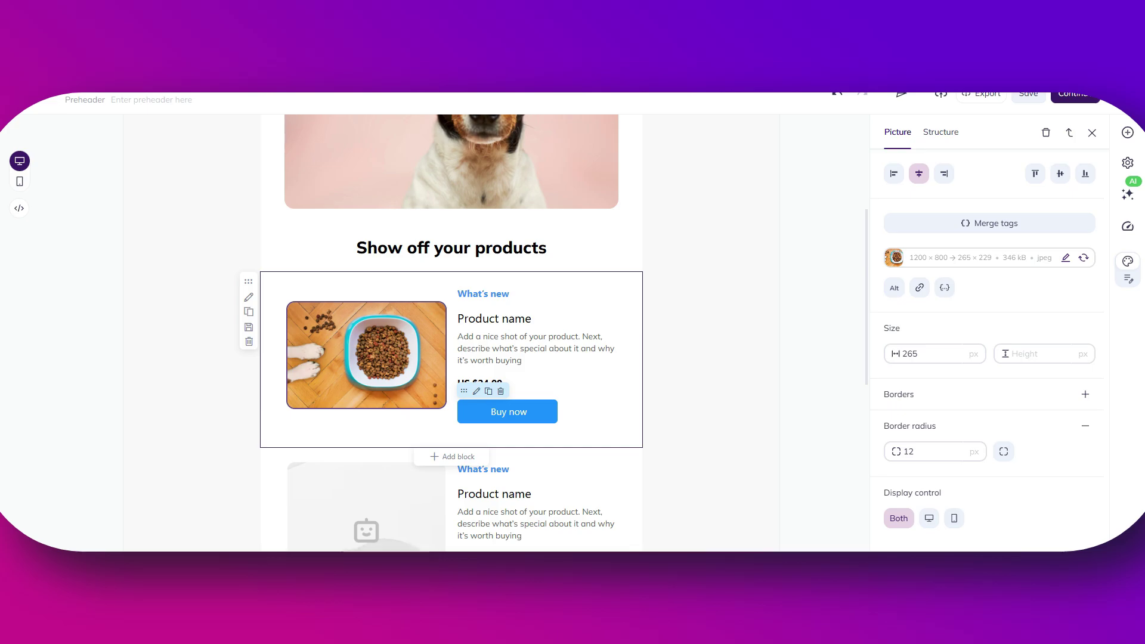
{"action": "scroll", "coordinate": [451, 358], "scroll_direction": "down", "scroll_amount": 3}
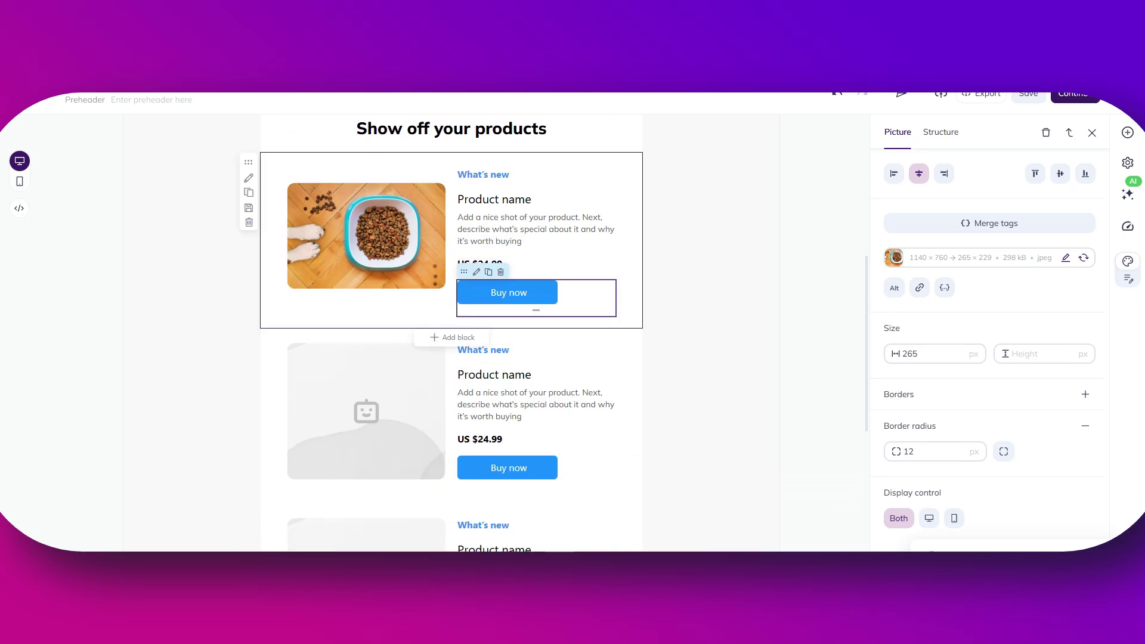
{"action": "left_click", "coordinate": [508, 293]}
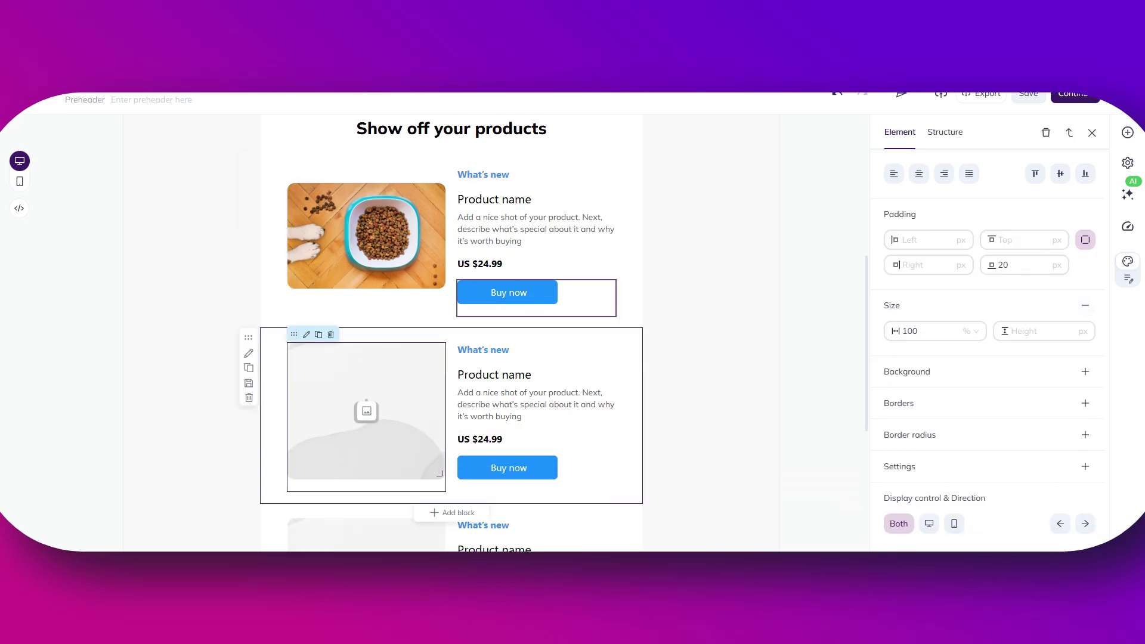
{"action": "left_click", "coordinate": [359, 412]}
{"action": "left_click", "coordinate": [350, 411]}
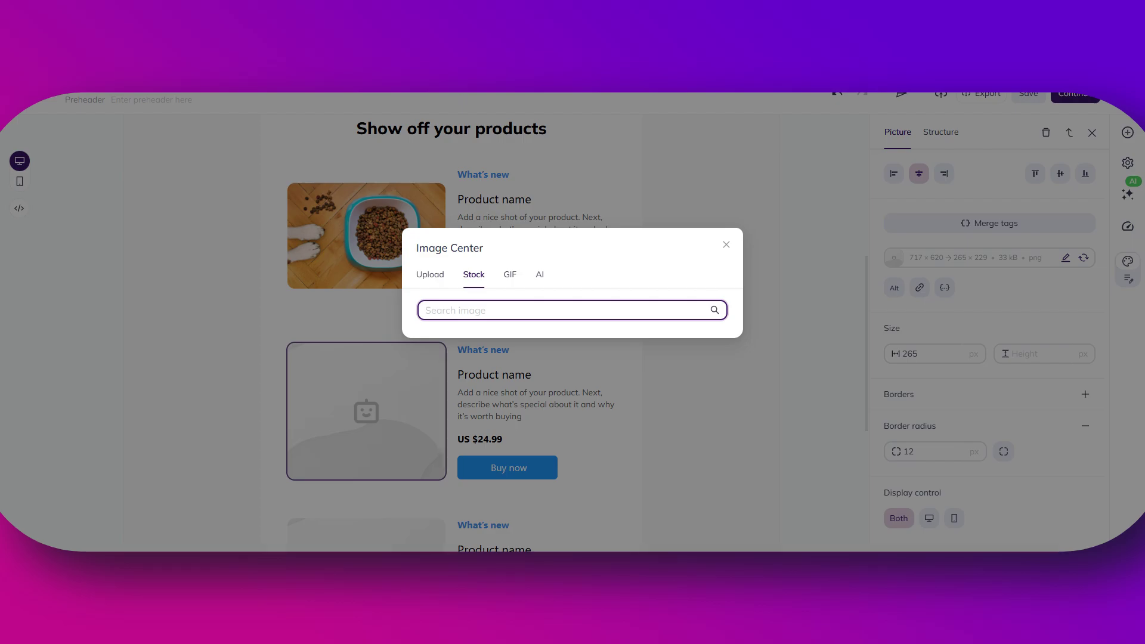
{"action": "type", "text": "dog cape"}
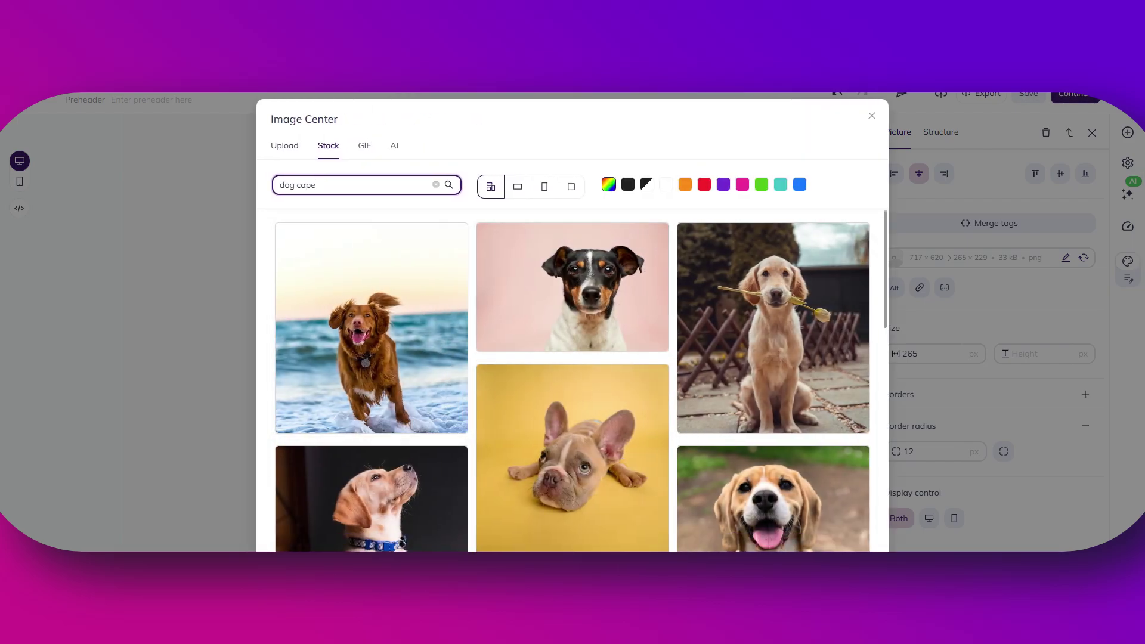
- Search stock photos for dog capes and dog shirts, and use the sunglasses-dog photo for the second product
{"action": "key", "text": "Return"}
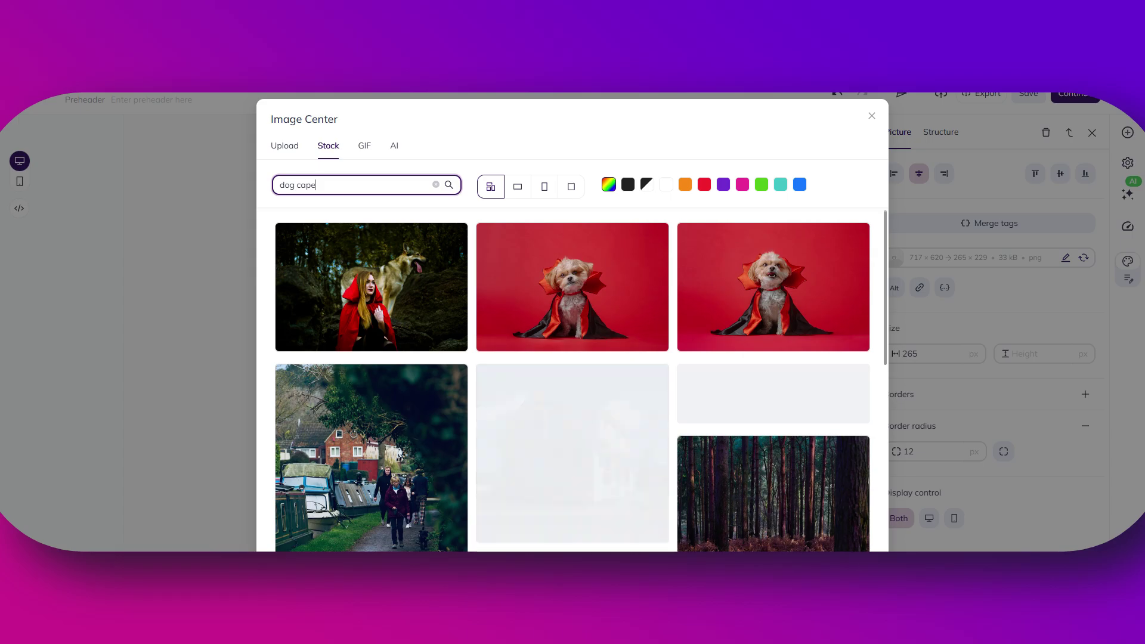
{"action": "scroll", "coordinate": [573, 383], "scroll_direction": "down", "scroll_amount": 5}
{"action": "scroll", "coordinate": [573, 383], "scroll_direction": "down", "scroll_amount": 5}
{"action": "type", "text": "shirt"}
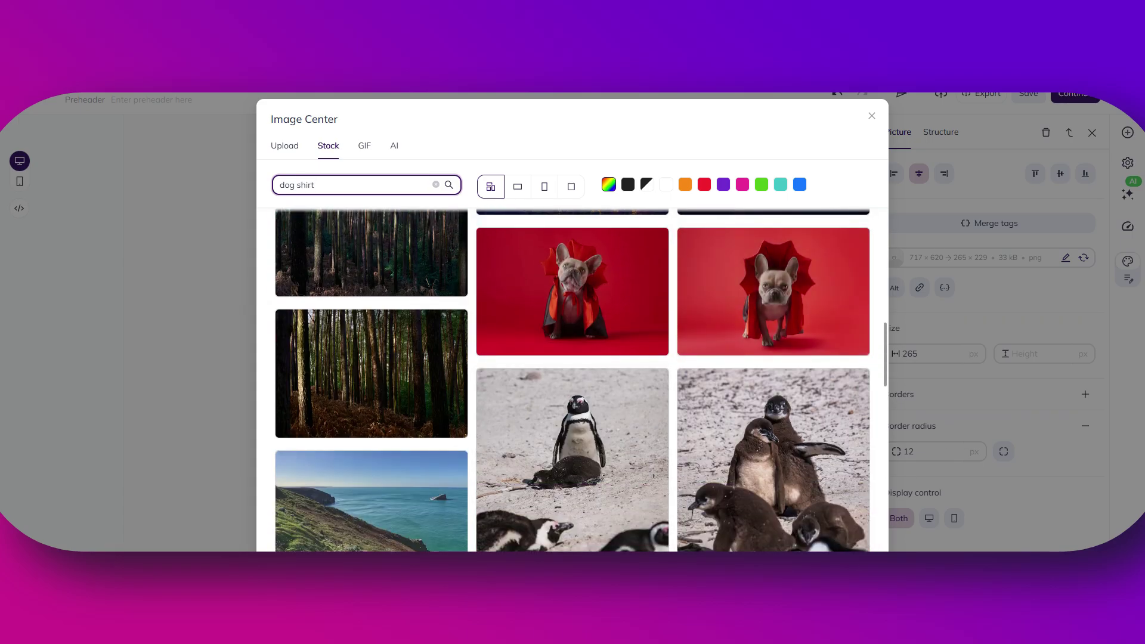
{"action": "key", "text": "Return"}
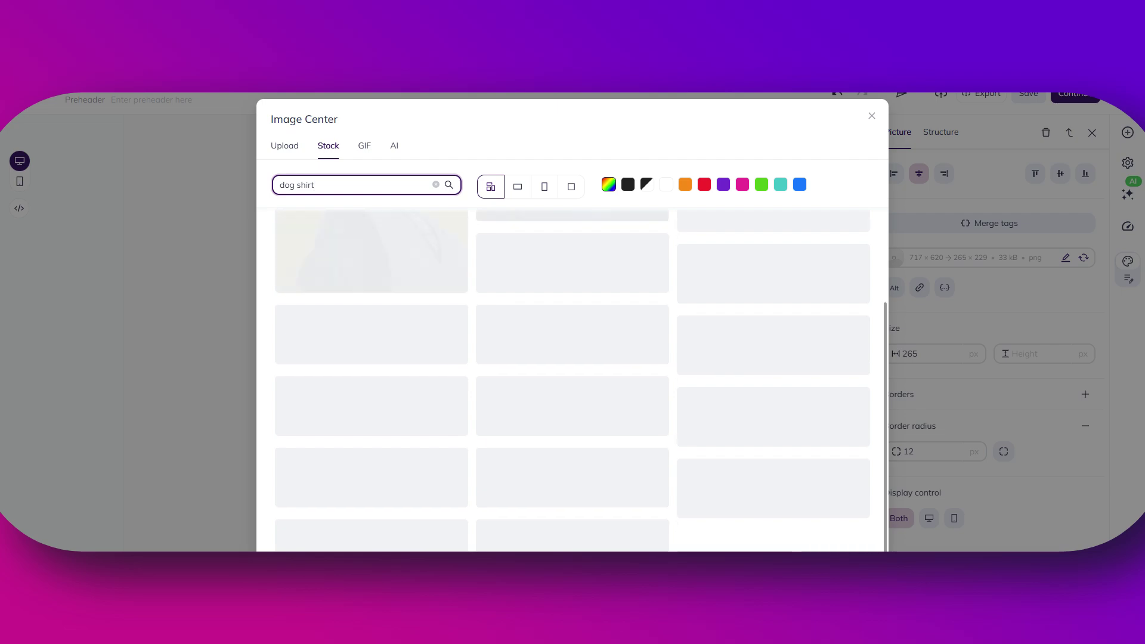
{"action": "scroll", "coordinate": [573, 380], "scroll_direction": "up", "scroll_amount": 5}
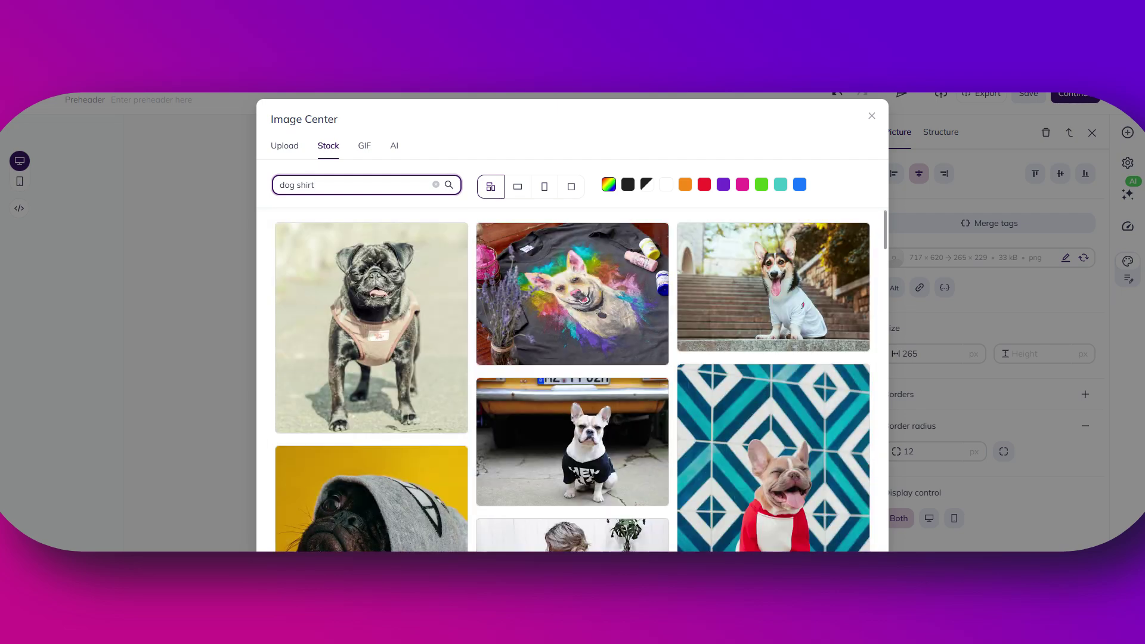
{"action": "scroll", "coordinate": [572, 380], "scroll_direction": "down", "scroll_amount": 2}
{"action": "scroll", "coordinate": [573, 380], "scroll_direction": "down", "scroll_amount": 2}
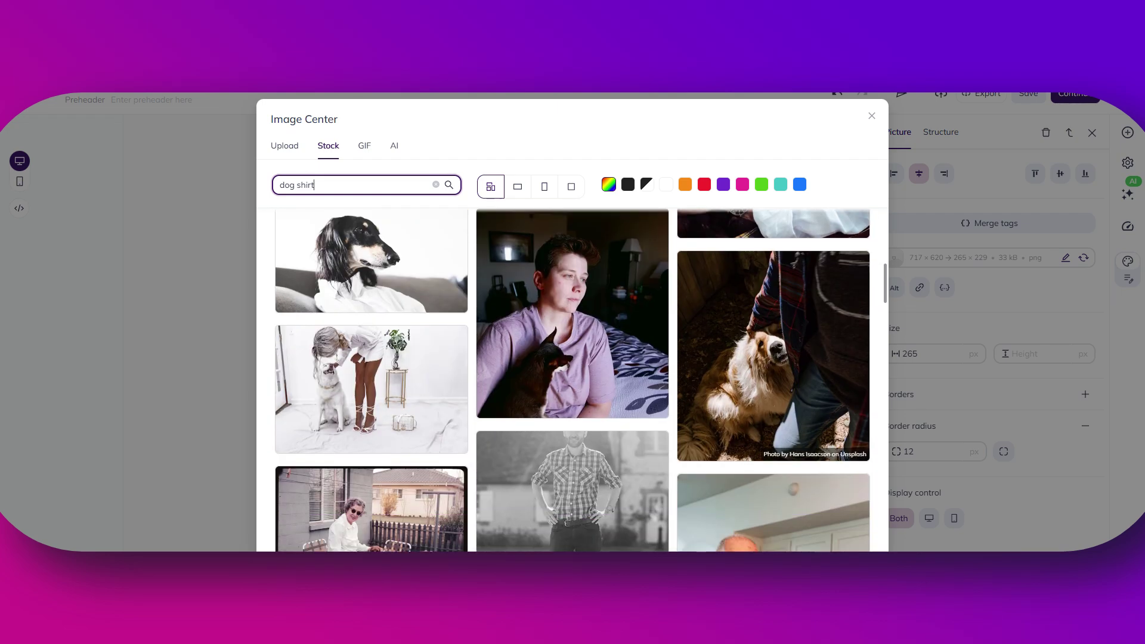
{"action": "scroll", "coordinate": [572, 380], "scroll_direction": "down", "scroll_amount": 2}
{"action": "scroll", "coordinate": [773, 269], "scroll_direction": "down", "scroll_amount": 3}
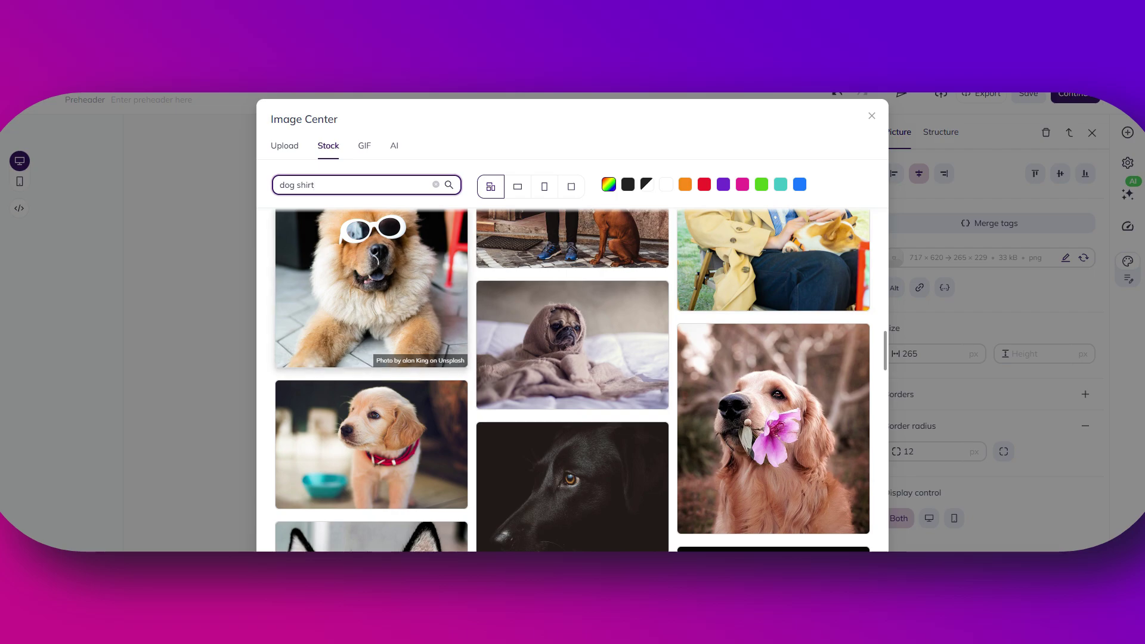
{"action": "left_click", "coordinate": [372, 288]}
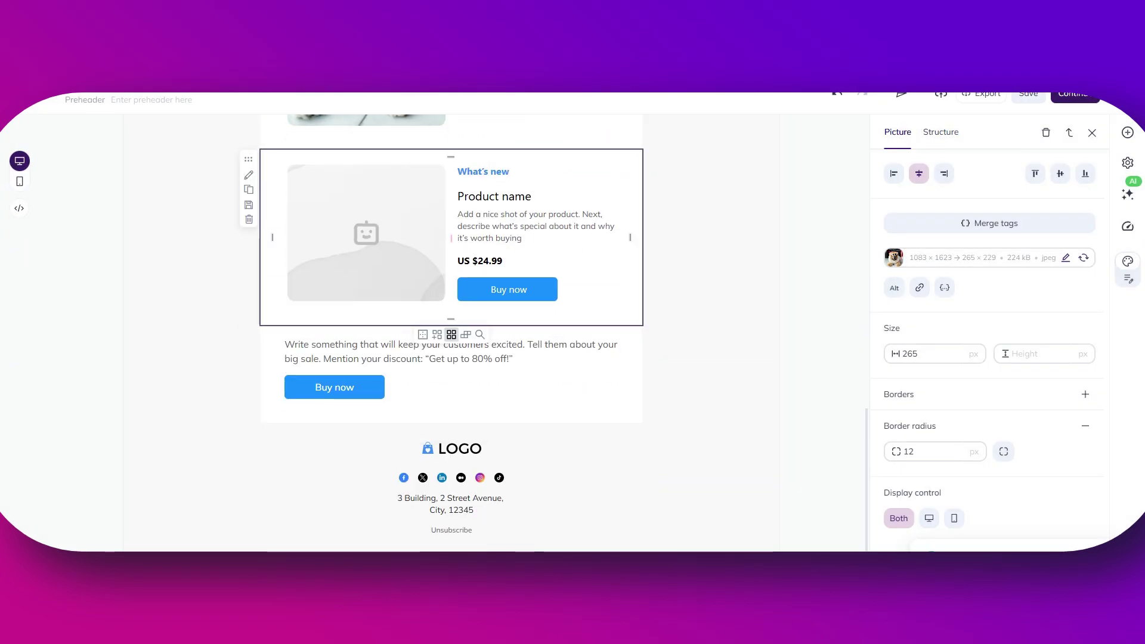
{"action": "key", "text": "Escape"}
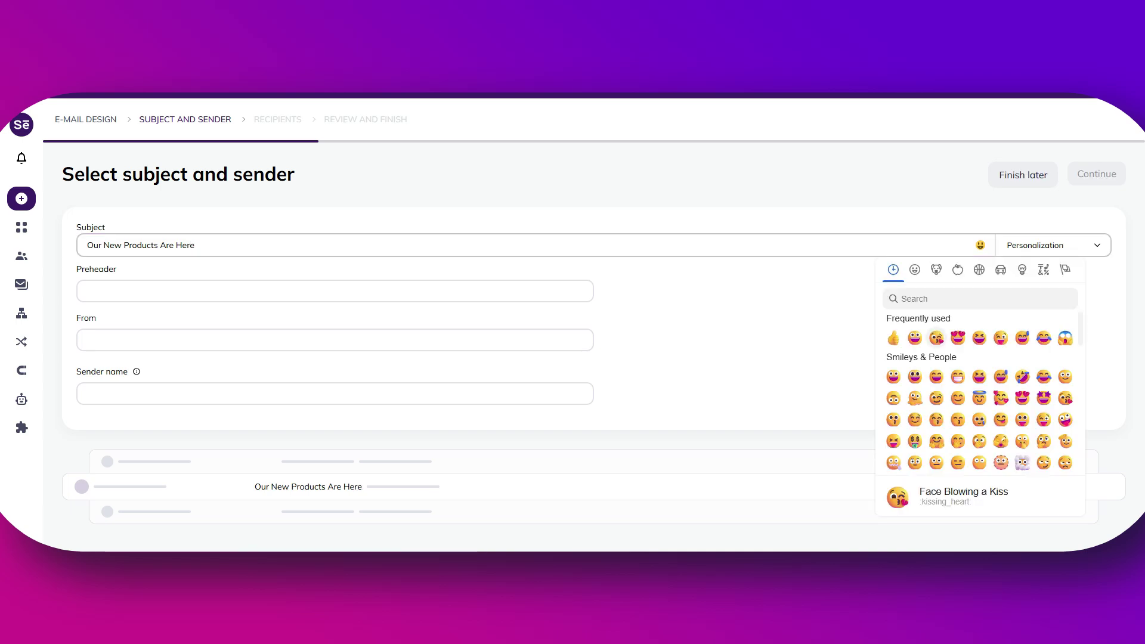
{"action": "type", "text": "l"}
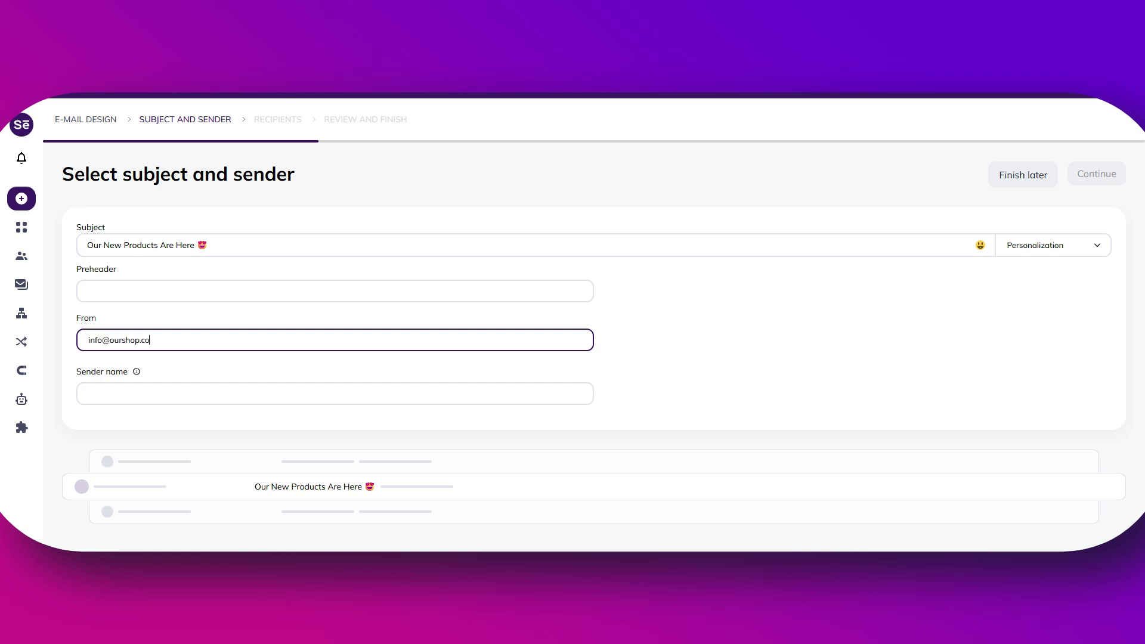
{"action": "type", "text": "m"}
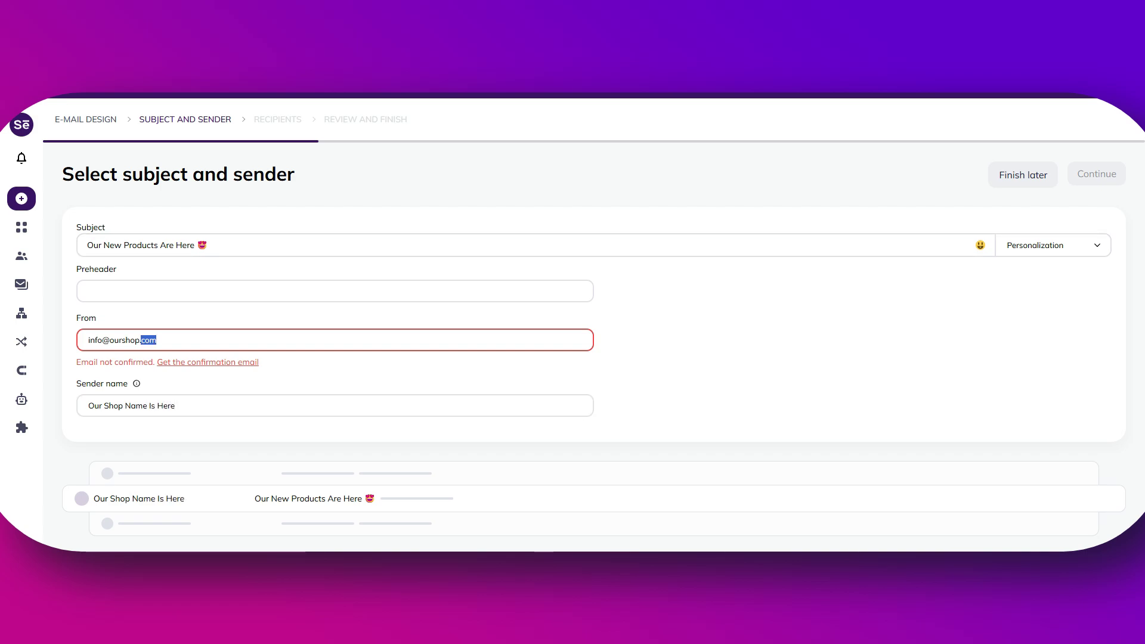
- Replace the unconfirmed From address with the suggested verified sender address
{"action": "key", "text": "ctrl+a"}
{"action": "key", "text": "BackSpace"}
{"action": "key", "text": "Down"}
{"action": "key", "text": "Return"}
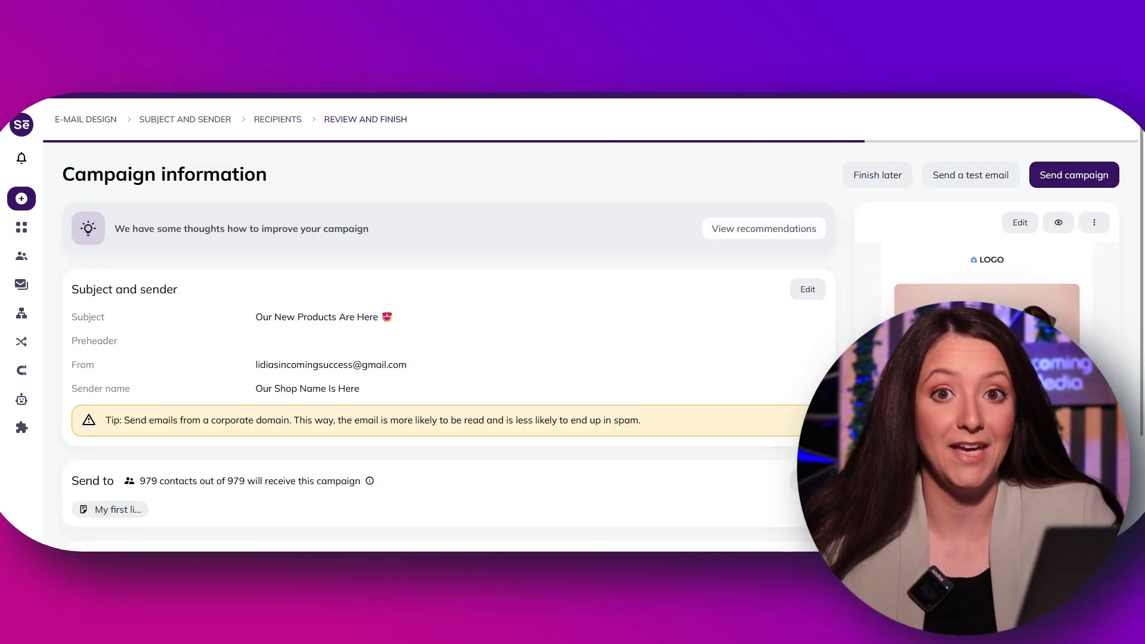
{"action": "scroll", "coordinate": [447, 358], "scroll_direction": "down", "scroll_amount": 3}
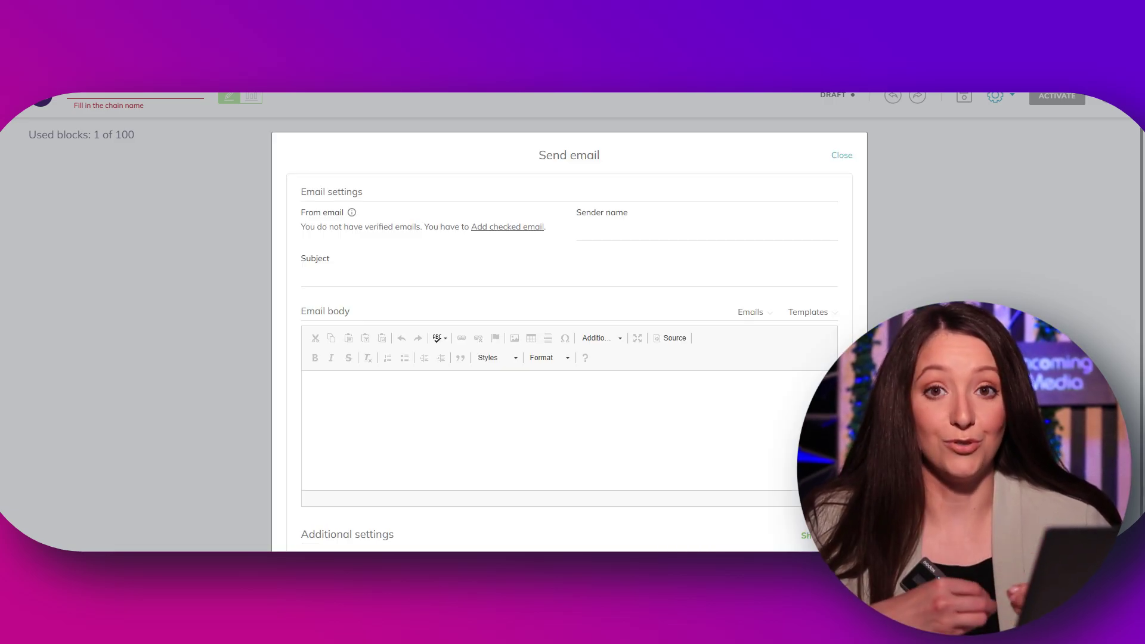
{"action": "scroll", "coordinate": [348, 338], "scroll_direction": "down", "scroll_amount": 2}
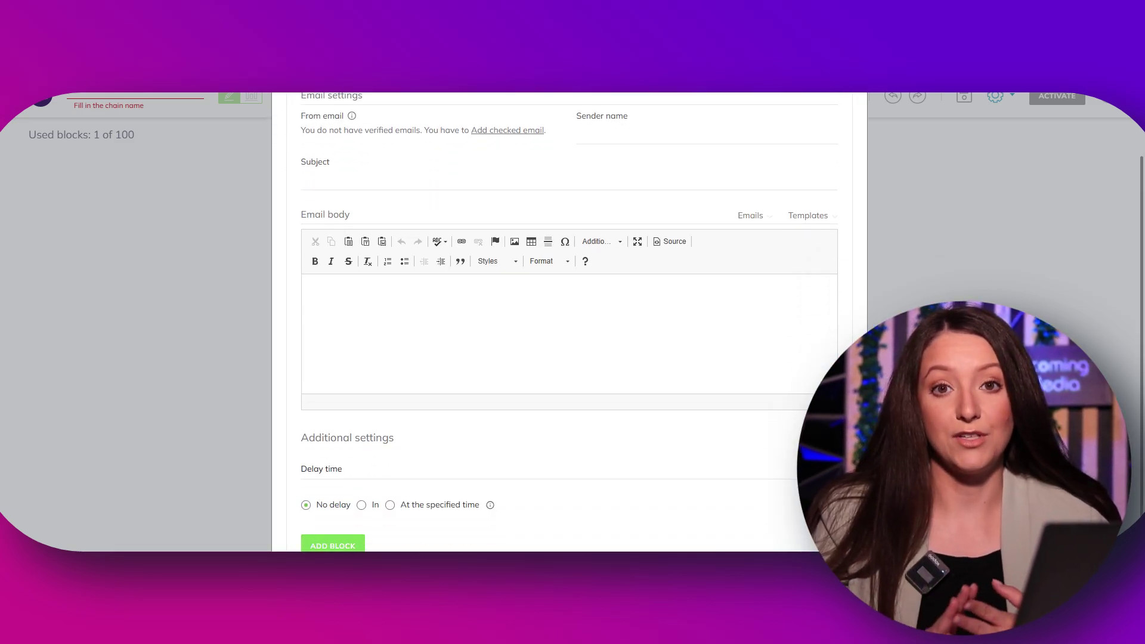
- Add a send-email action followed by a click-analysis check on recipients
{"action": "left_click", "coordinate": [332, 545]}
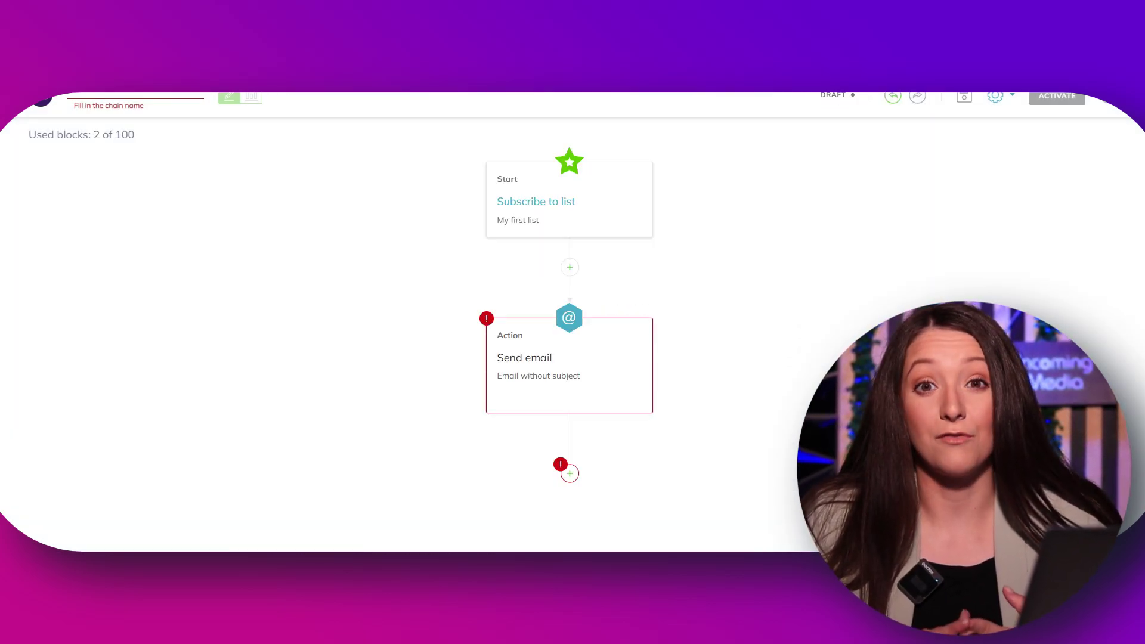
{"action": "left_click", "coordinate": [569, 472]}
{"action": "left_click", "coordinate": [487, 366]}
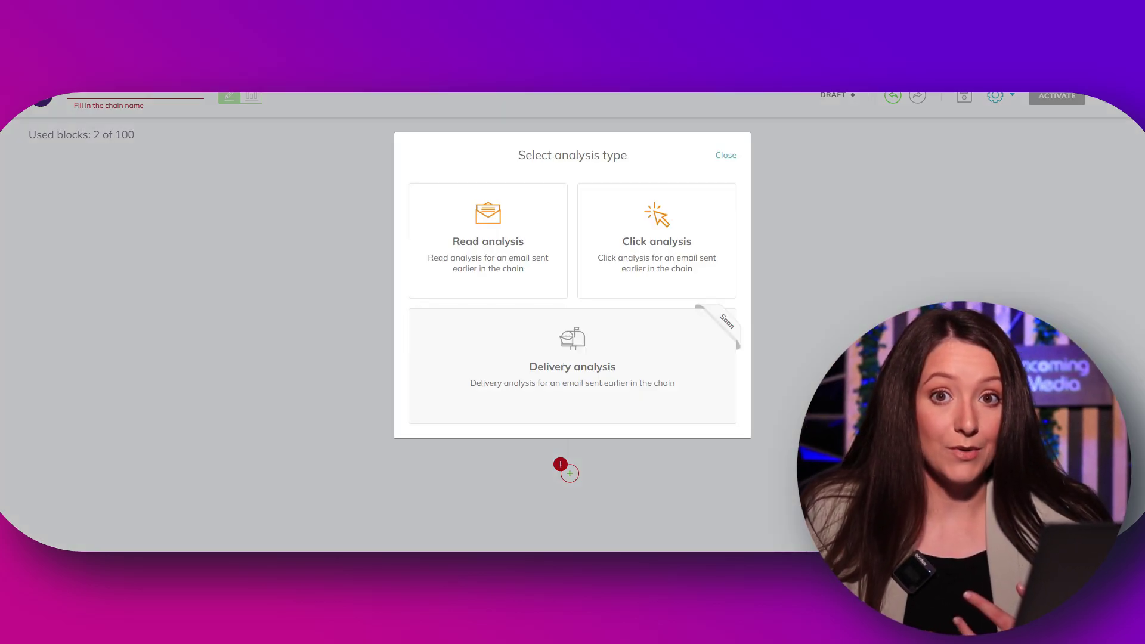
{"action": "left_click", "coordinate": [656, 242]}
{"action": "left_click", "coordinate": [454, 355]}
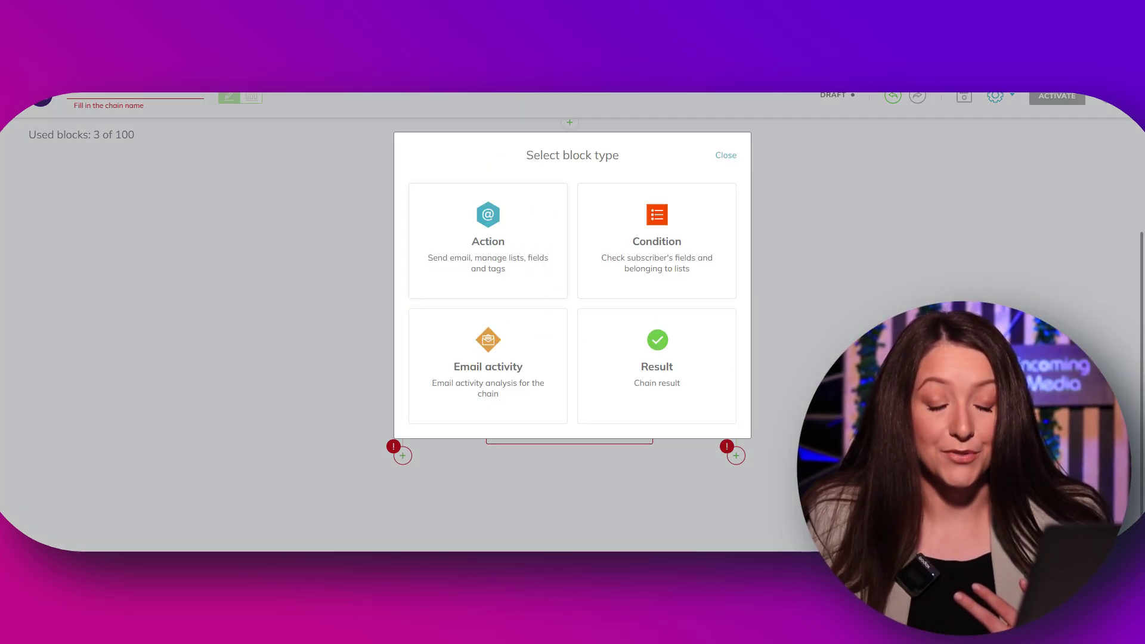
- On the clicked branch, add an action that sends another email
{"action": "left_click", "coordinate": [487, 240]}
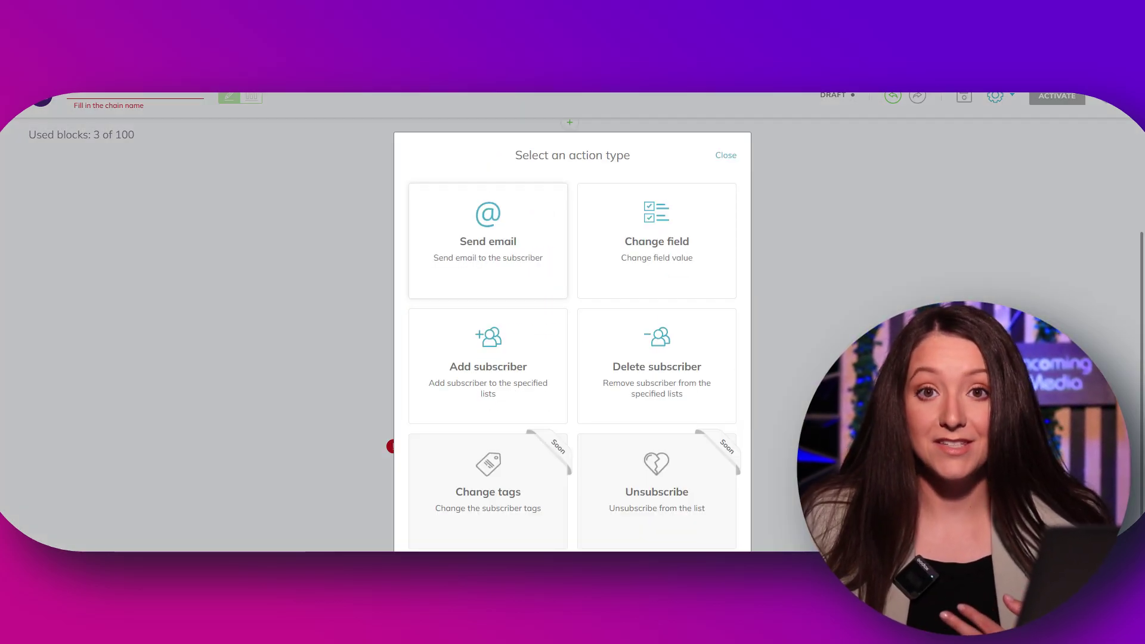
{"action": "left_click", "coordinate": [489, 230]}
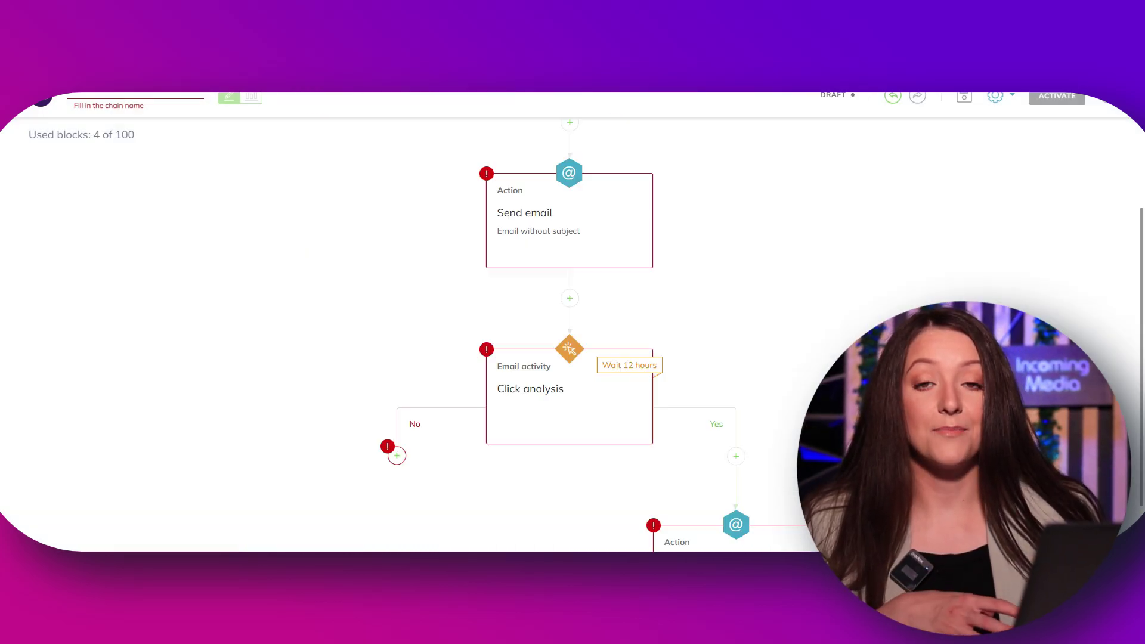
{"action": "scroll", "coordinate": [573, 340], "scroll_direction": "down", "scroll_amount": 2}
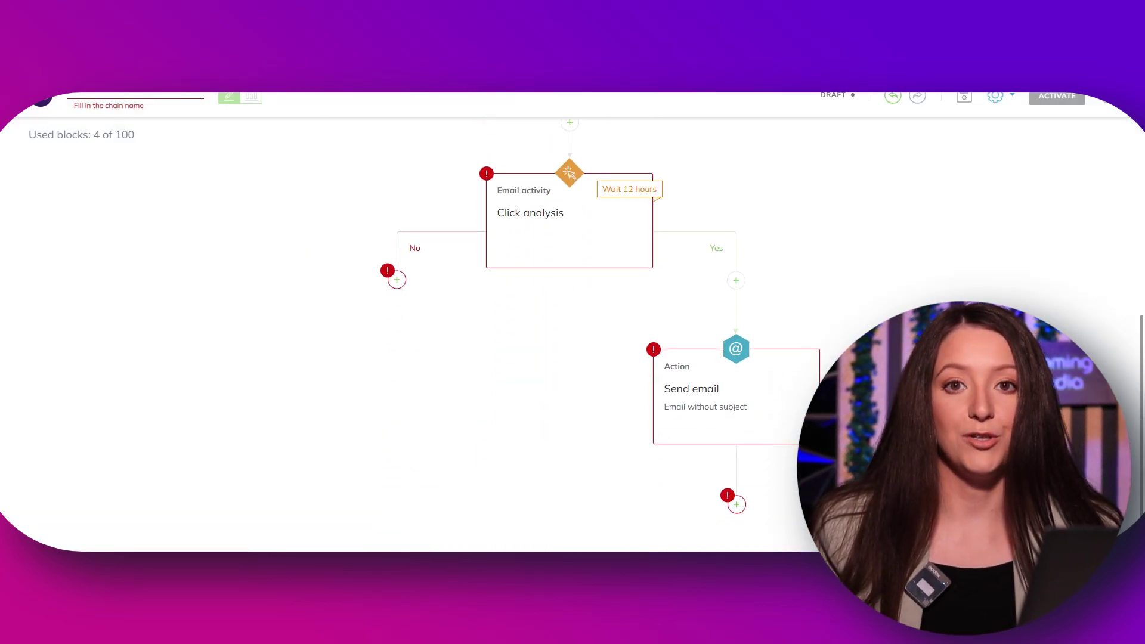